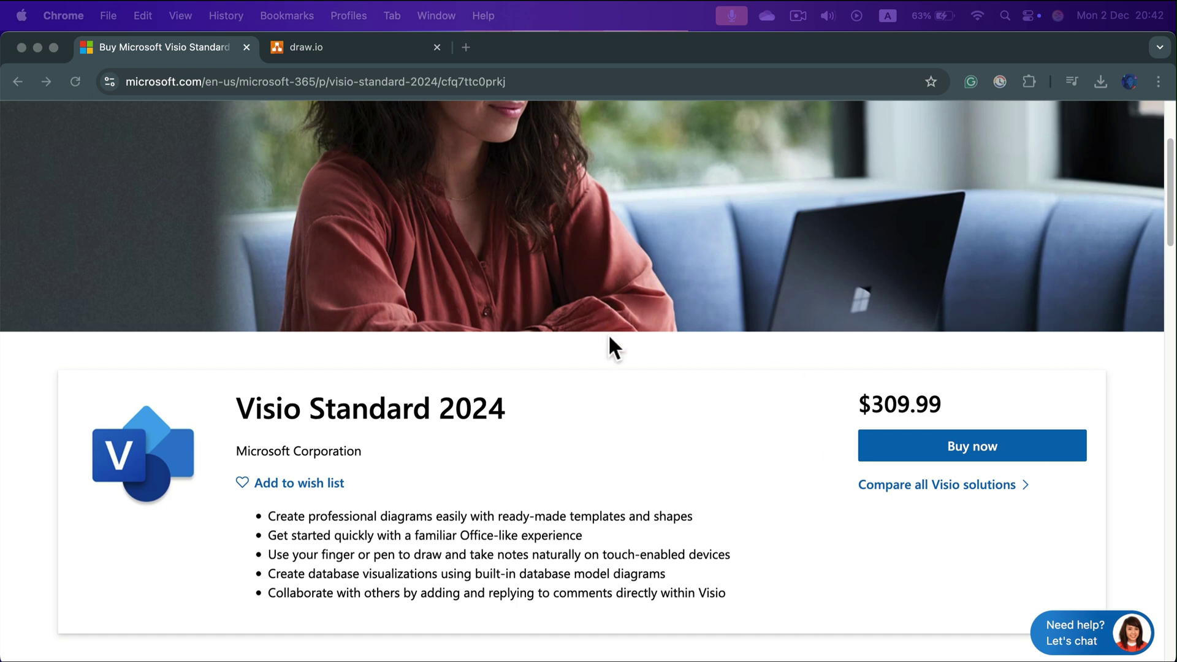
Switch from the Visio Standard 2024 store page to the draw.io website tab
{"action": "left_click", "coordinate": [332, 52]}
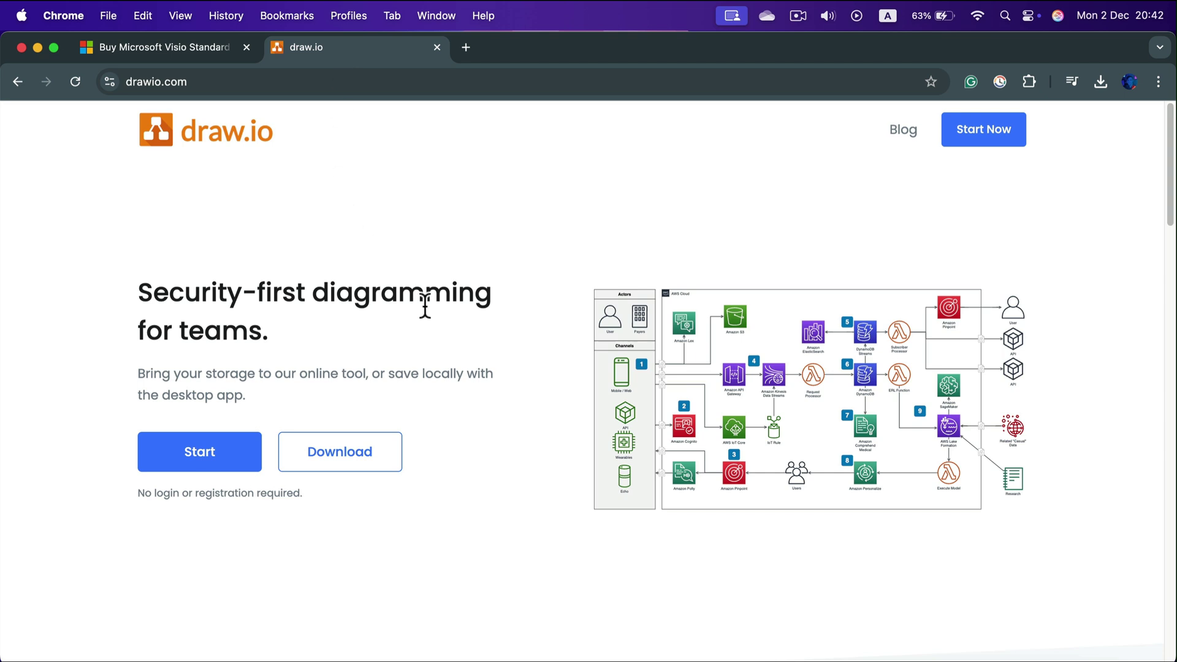
Launch the draw.io online editor with Device chosen as the diagram storage location
{"action": "left_click", "coordinate": [225, 452]}
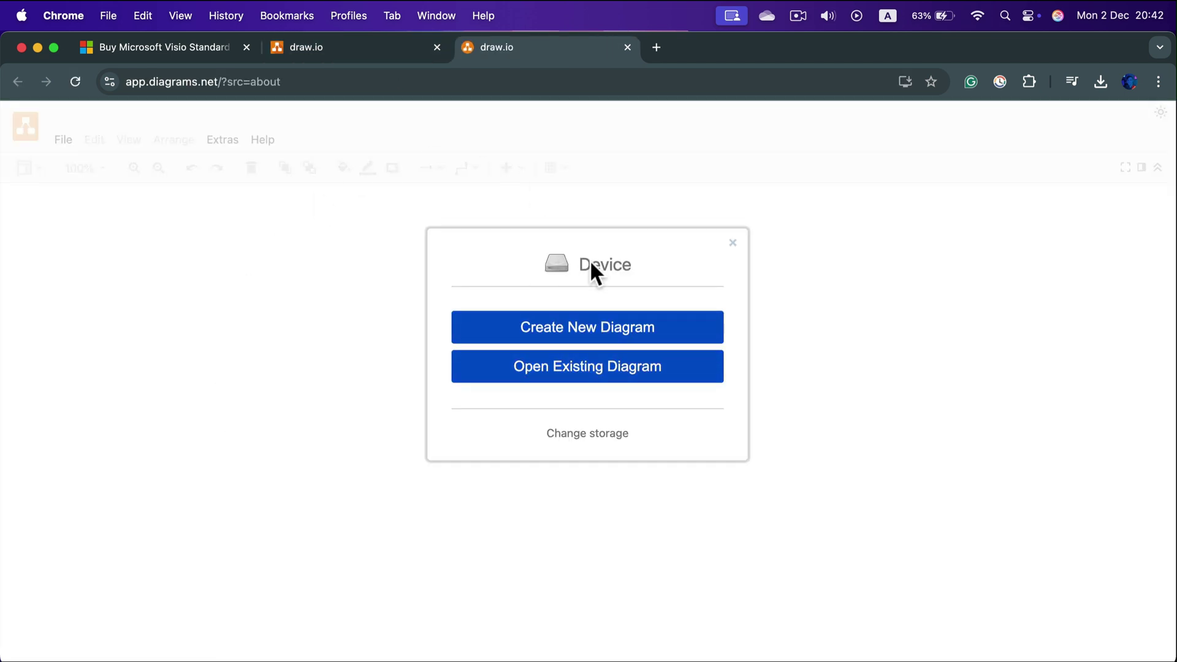
{"action": "left_click", "coordinate": [599, 433]}
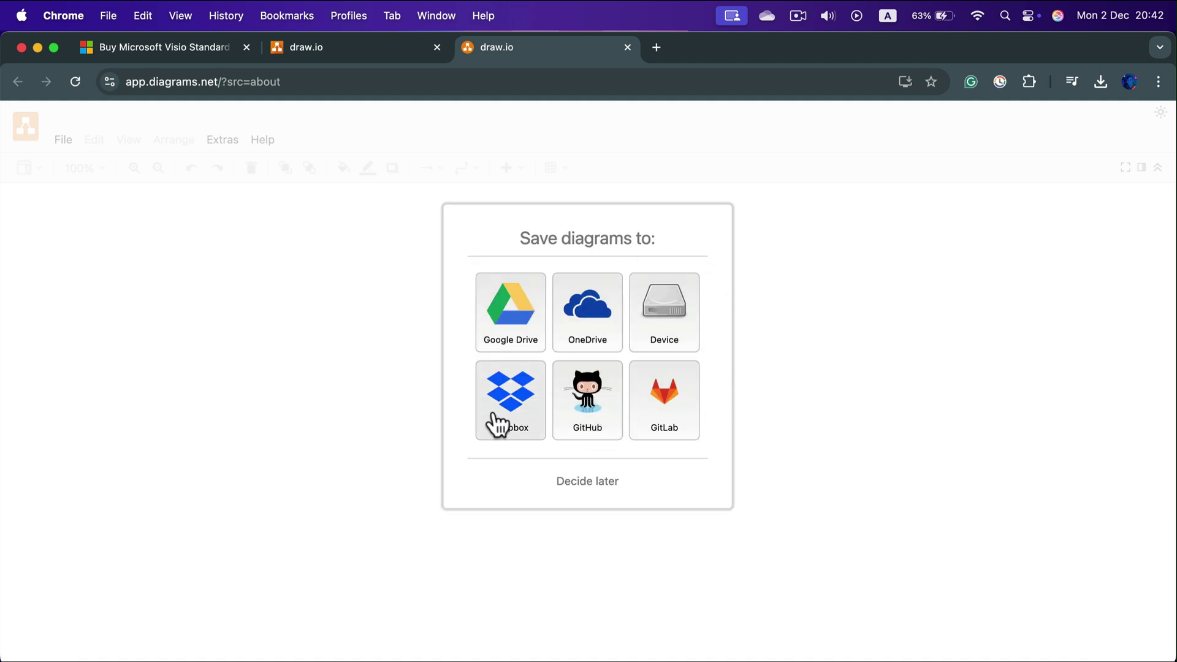
{"action": "left_click", "coordinate": [670, 305]}
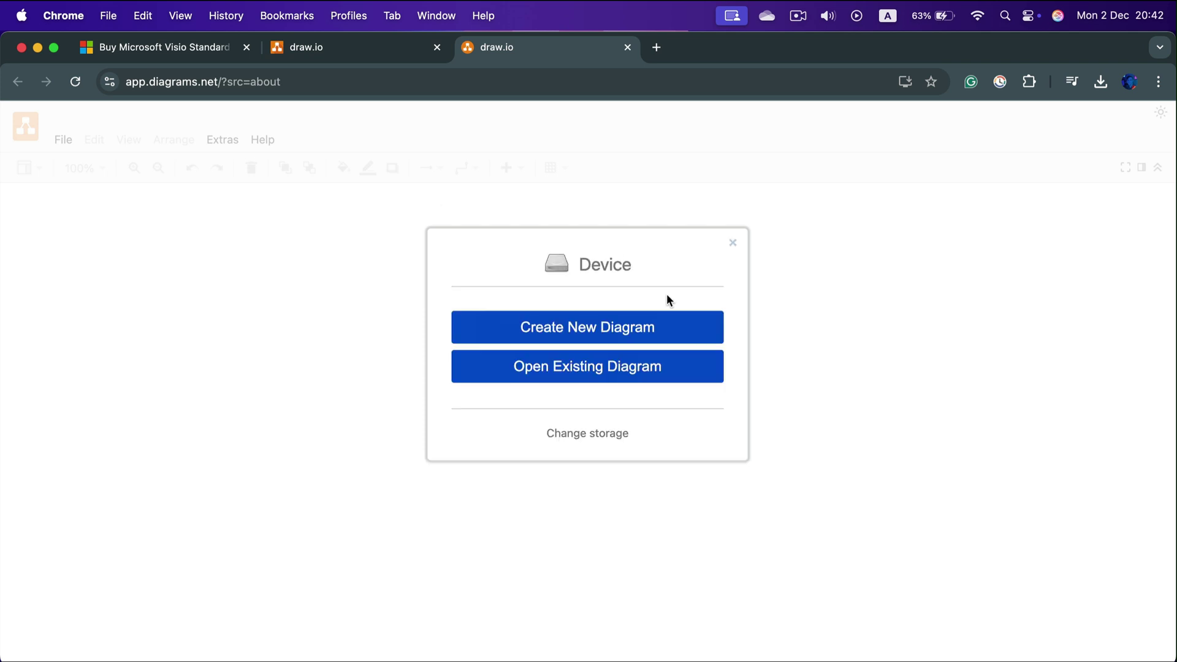
Browse the new-diagram options, including generating a diagram from a description
{"action": "left_click", "coordinate": [627, 326]}
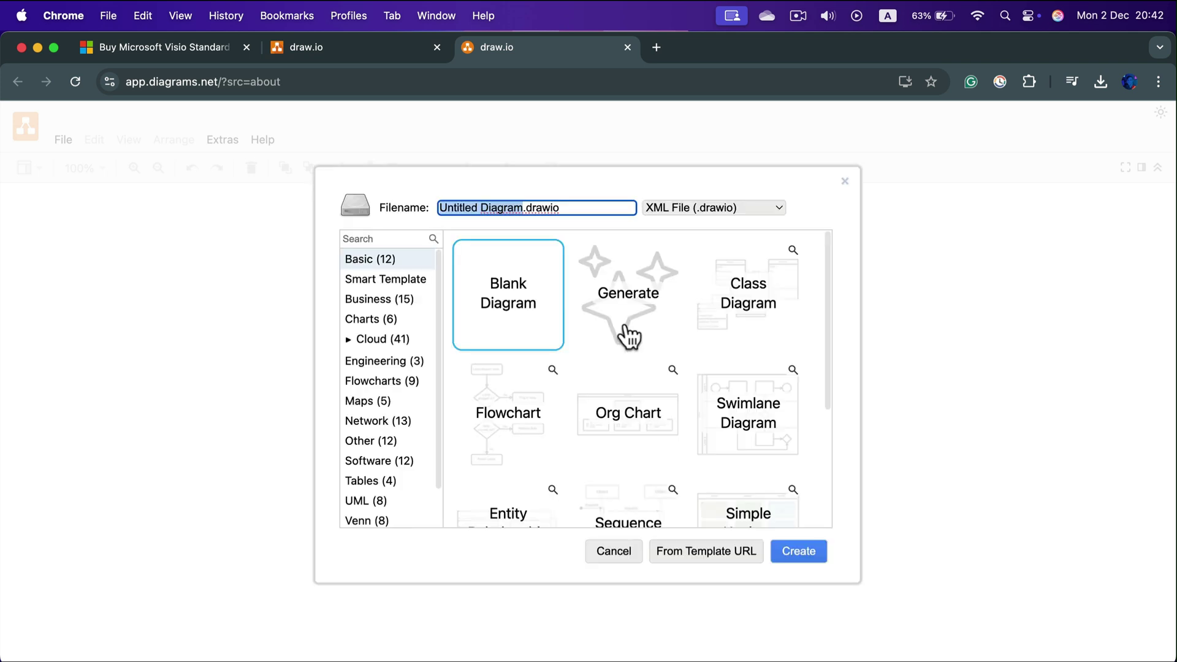
{"action": "scroll", "coordinate": [700, 362], "scroll_direction": "down", "scroll_amount": 5}
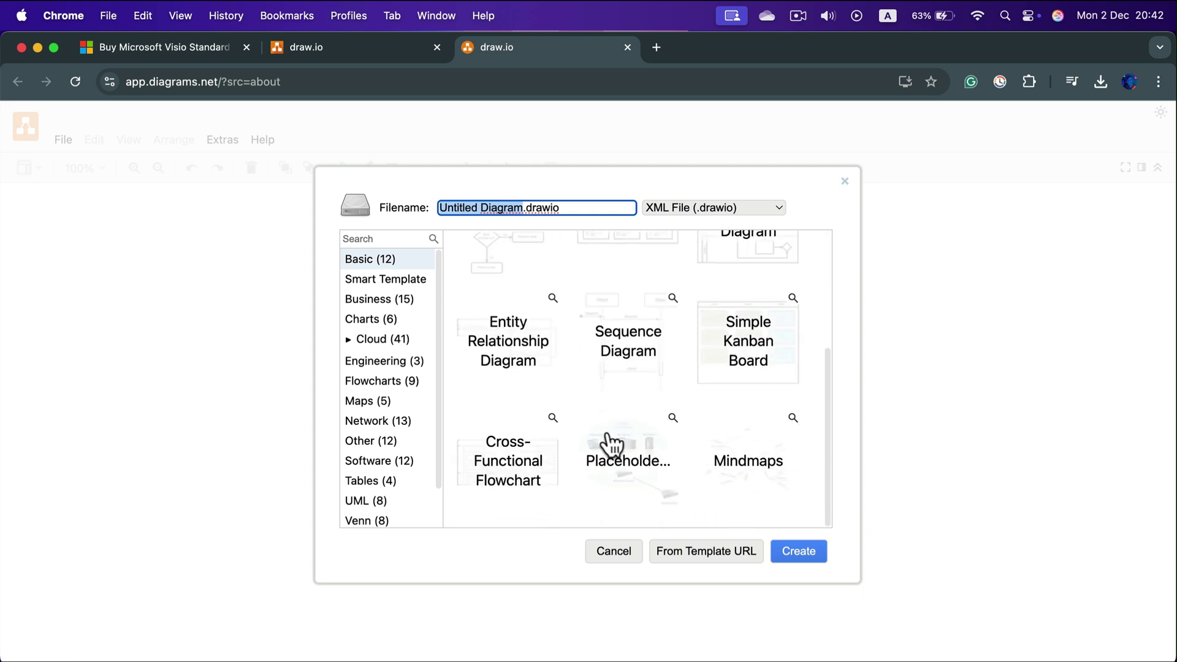
{"action": "scroll", "coordinate": [705, 446], "scroll_direction": "up", "scroll_amount": 5}
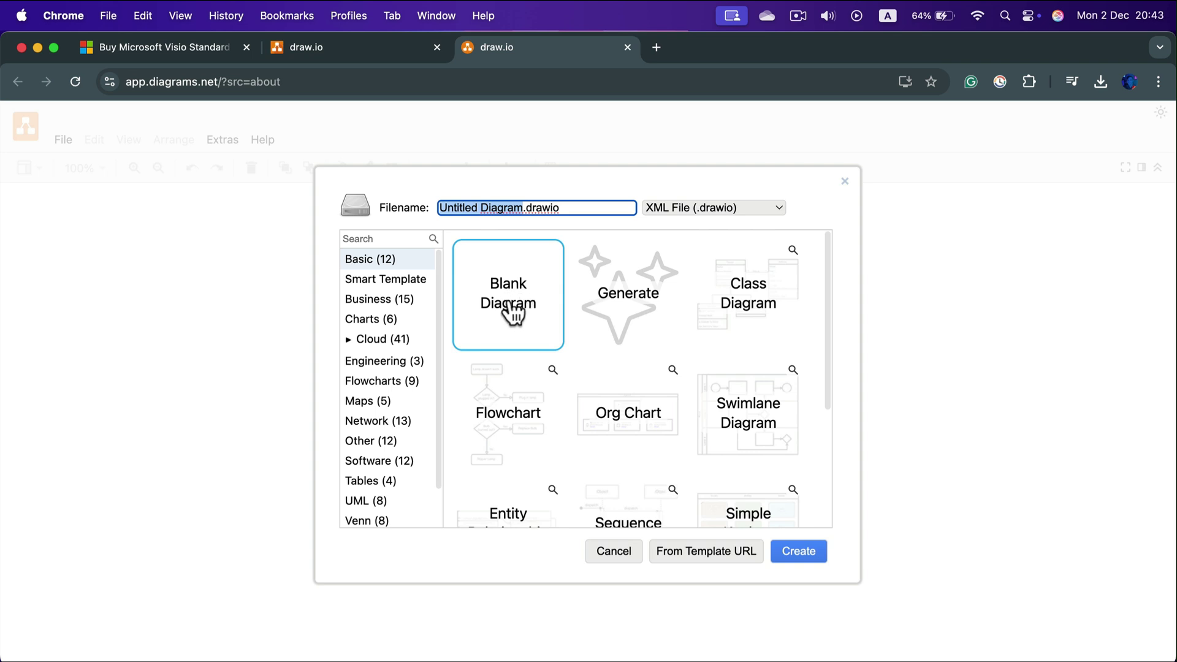
{"action": "left_click", "coordinate": [622, 276]}
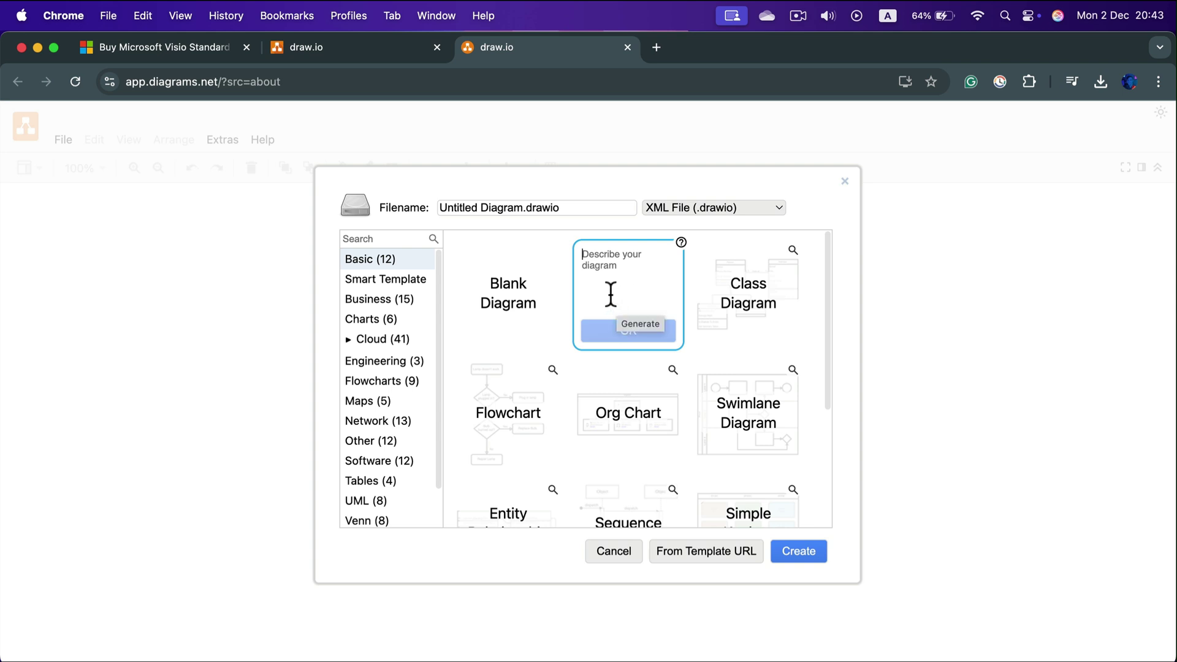
Create a blank diagram and save it as 'Sample'
{"action": "left_click", "coordinate": [535, 292]}
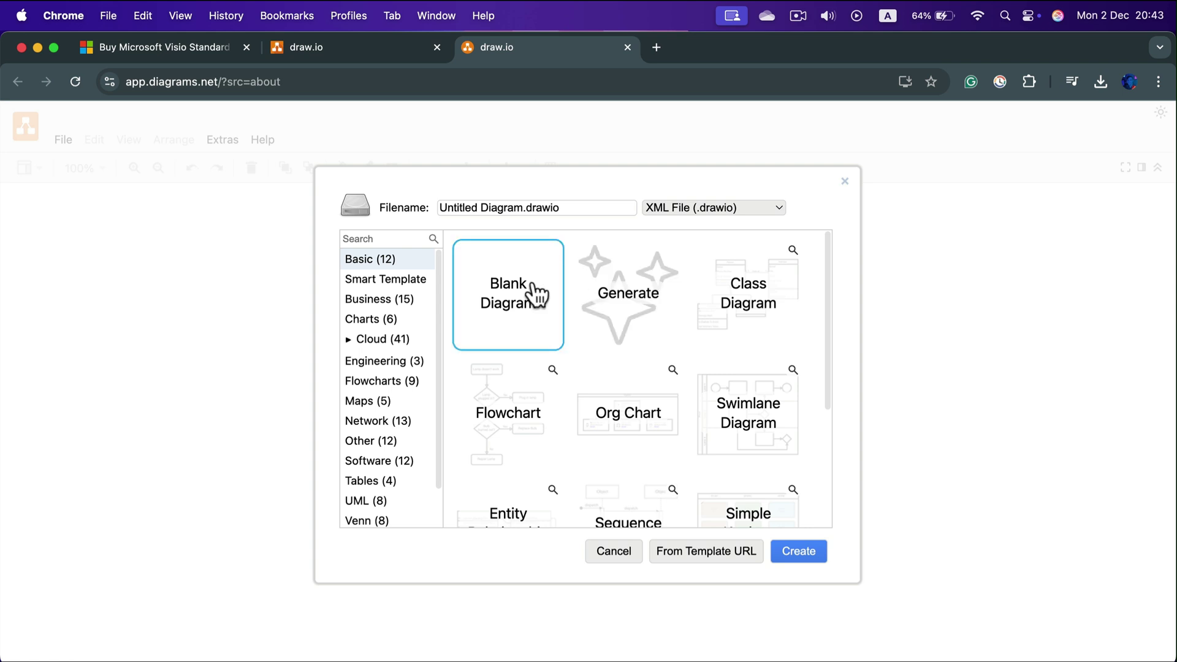
{"action": "left_click", "coordinate": [811, 550]}
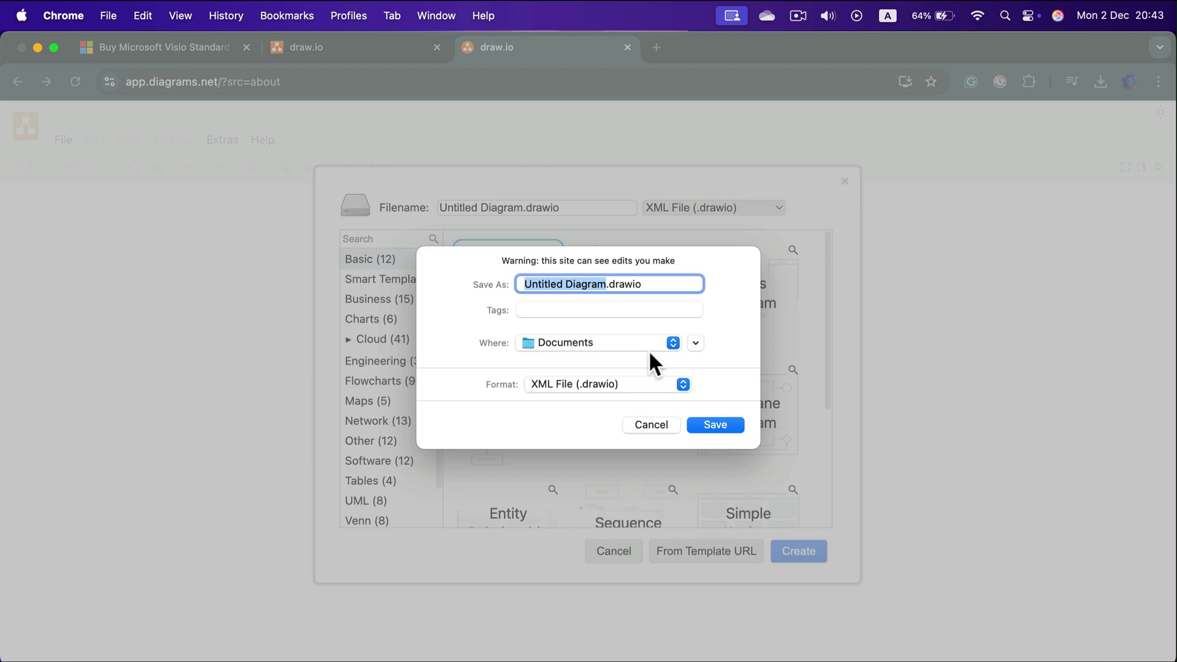
{"action": "type", "text": "Sample"}
{"action": "key", "text": "Return"}
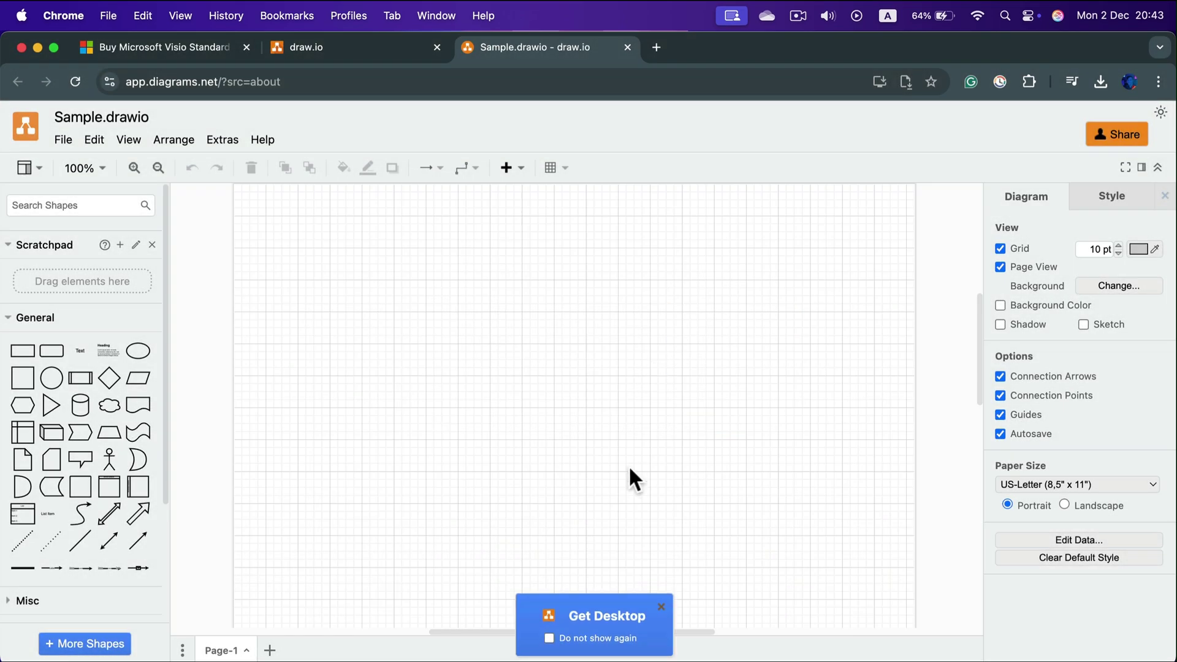
Dismiss the desktop app popup and add a rectangle, triangle and step shape to the page
{"action": "left_click", "coordinate": [661, 606]}
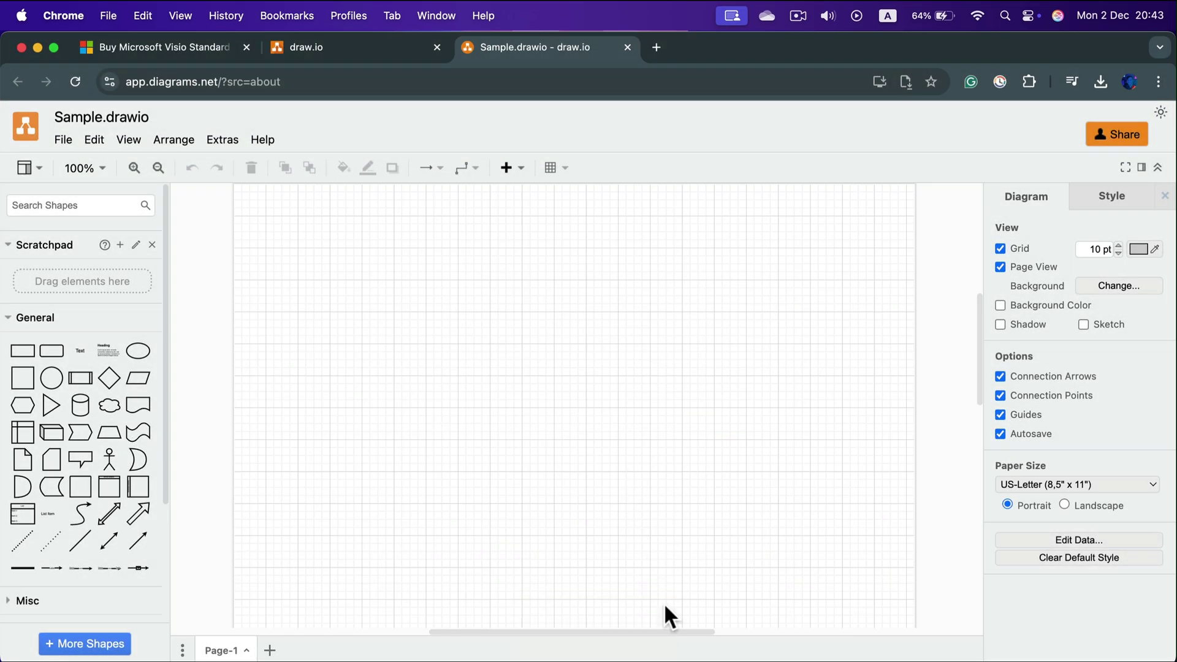
{"action": "scroll", "coordinate": [560, 405], "scroll_direction": "up", "scroll_amount": 2}
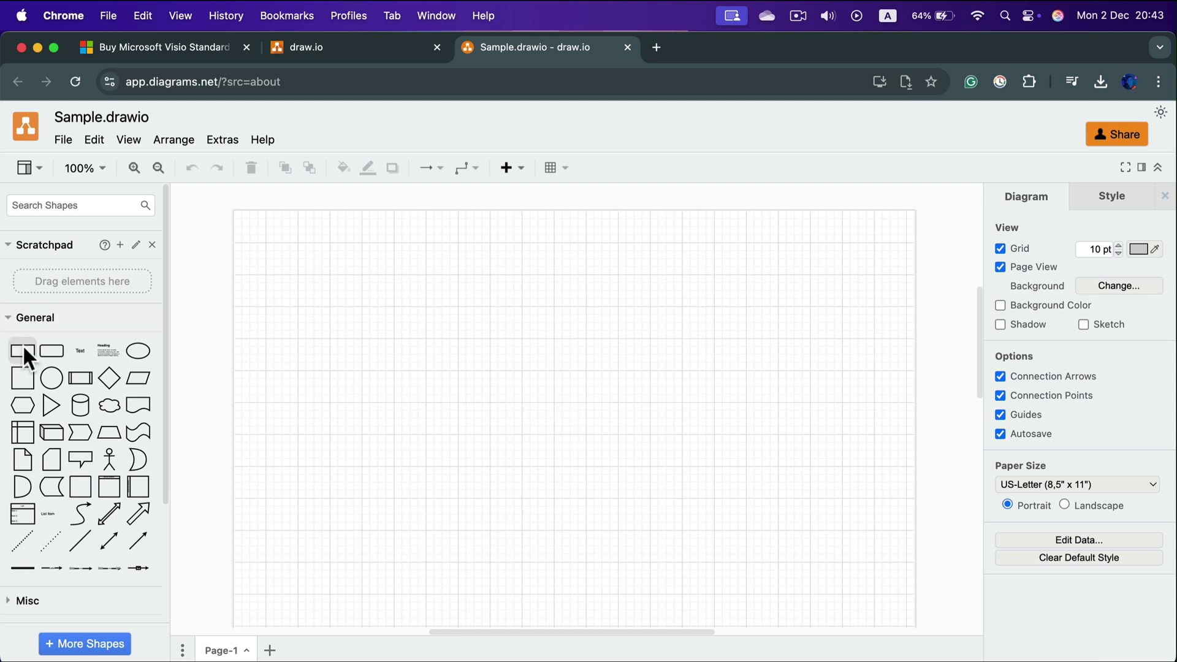
{"action": "left_click_drag", "start_coordinate": [23, 354], "coordinate": [355, 300]}
{"action": "left_click_drag", "start_coordinate": [49, 404], "coordinate": [484, 372]}
{"action": "left_click_drag", "start_coordinate": [81, 432], "coordinate": [325, 483]}
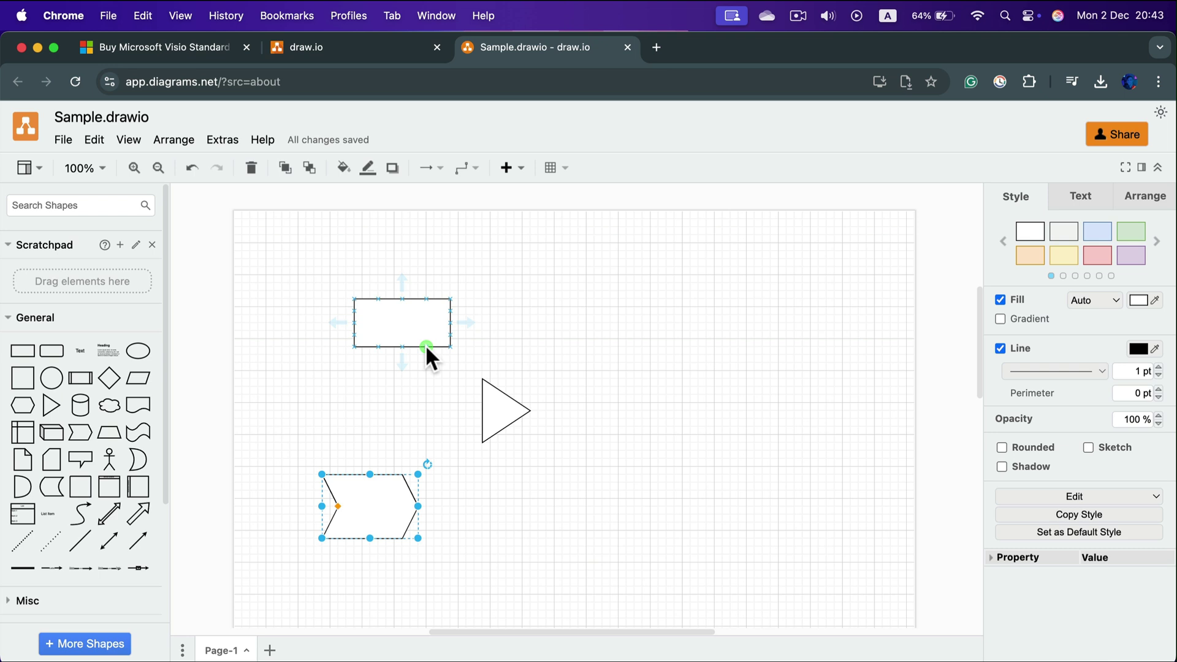
Connect the rectangle to the step shape and the step shape to the triangle's tip
{"action": "left_click_drag", "start_coordinate": [426, 347], "coordinate": [354, 477]}
{"action": "left_click", "coordinate": [505, 497]}
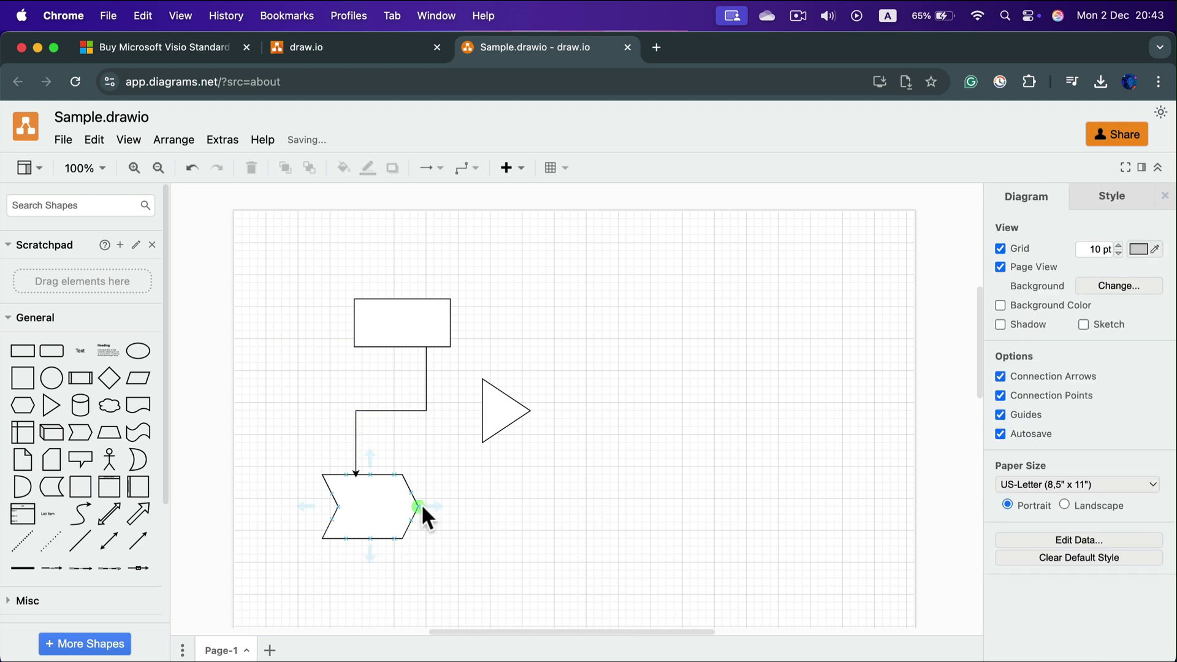
{"action": "left_click_drag", "start_coordinate": [419, 506], "coordinate": [529, 411]}
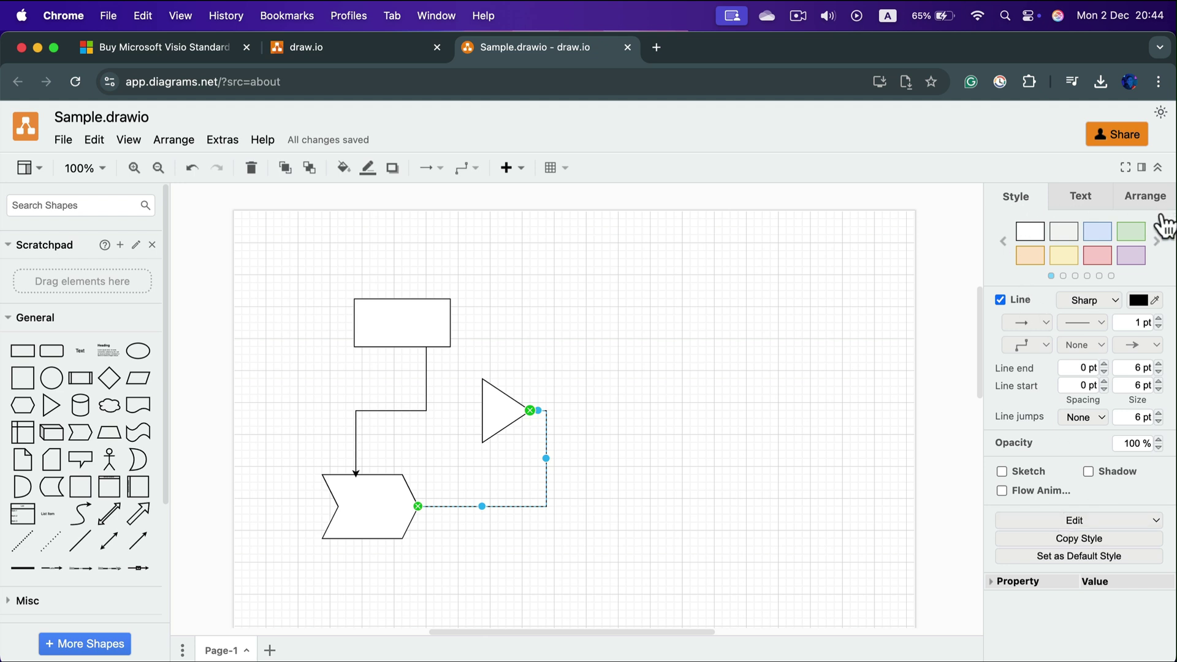
Thicken the step-to-triangle connector to 8 pt and give it a new line-end arrowhead
{"action": "left_click", "coordinate": [1158, 318]}
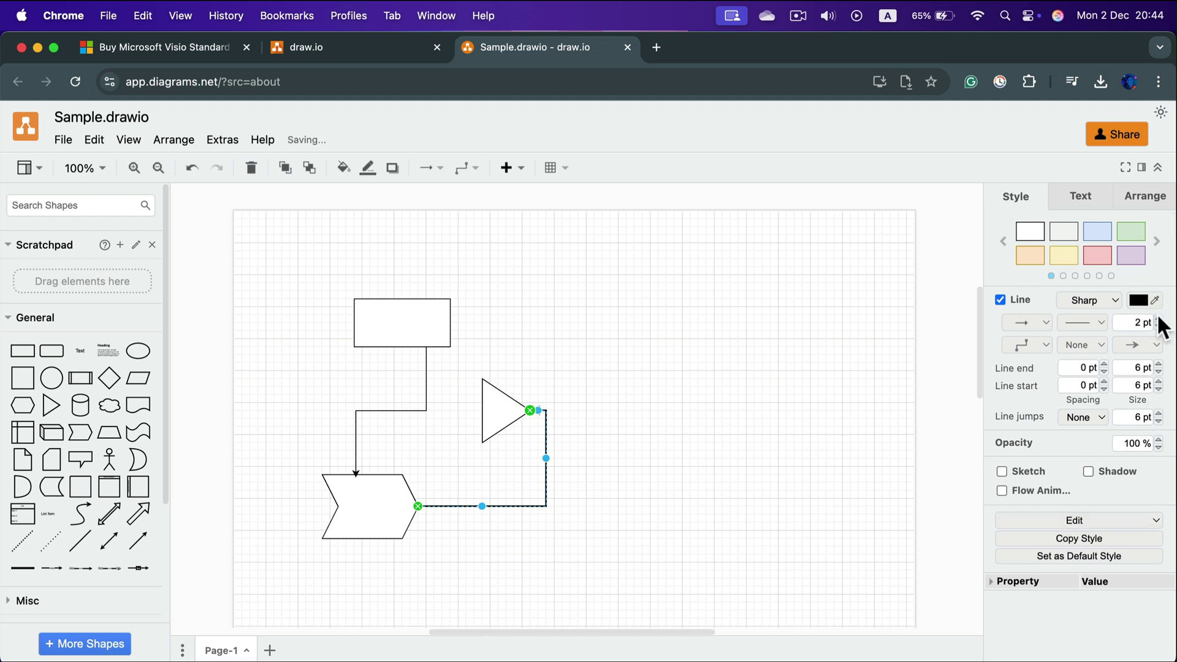
{"action": "left_click", "coordinate": [1158, 318]}
{"action": "left_click", "coordinate": [1158, 318]}
{"action": "left_click", "coordinate": [1158, 318]}
{"action": "left_click", "coordinate": [1158, 318]}
{"action": "left_click", "coordinate": [1158, 318]}
{"action": "left_click", "coordinate": [1158, 318]}
{"action": "left_click", "coordinate": [1145, 344]}
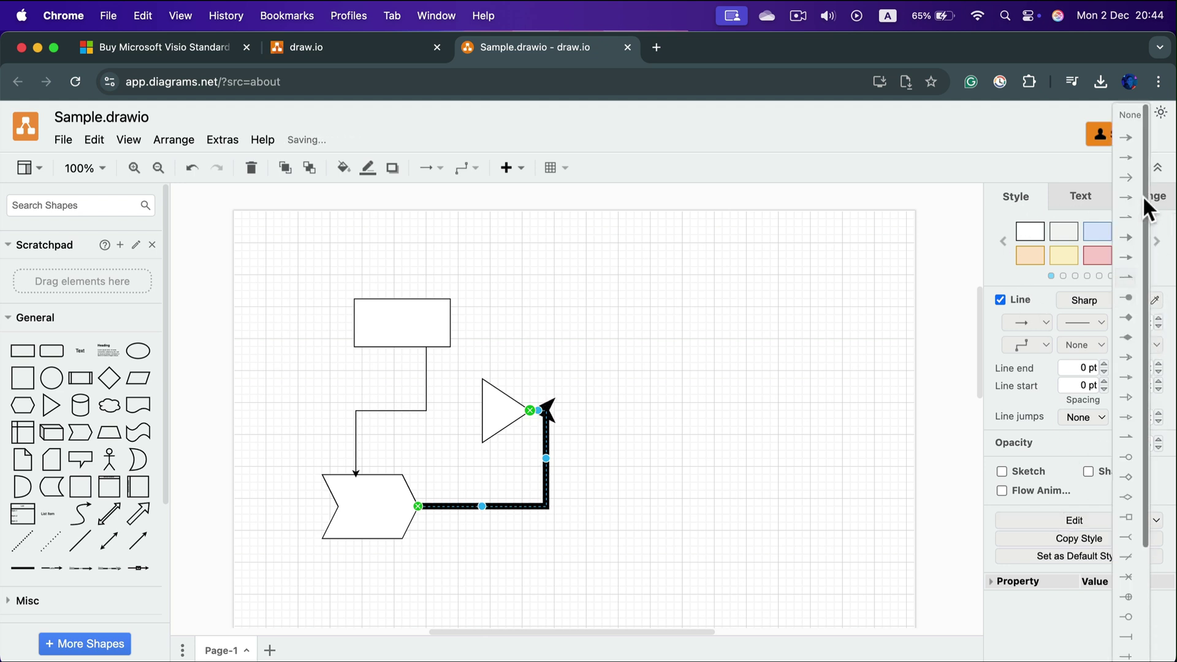
{"action": "scroll", "coordinate": [1121, 499], "scroll_direction": "down", "scroll_amount": 3}
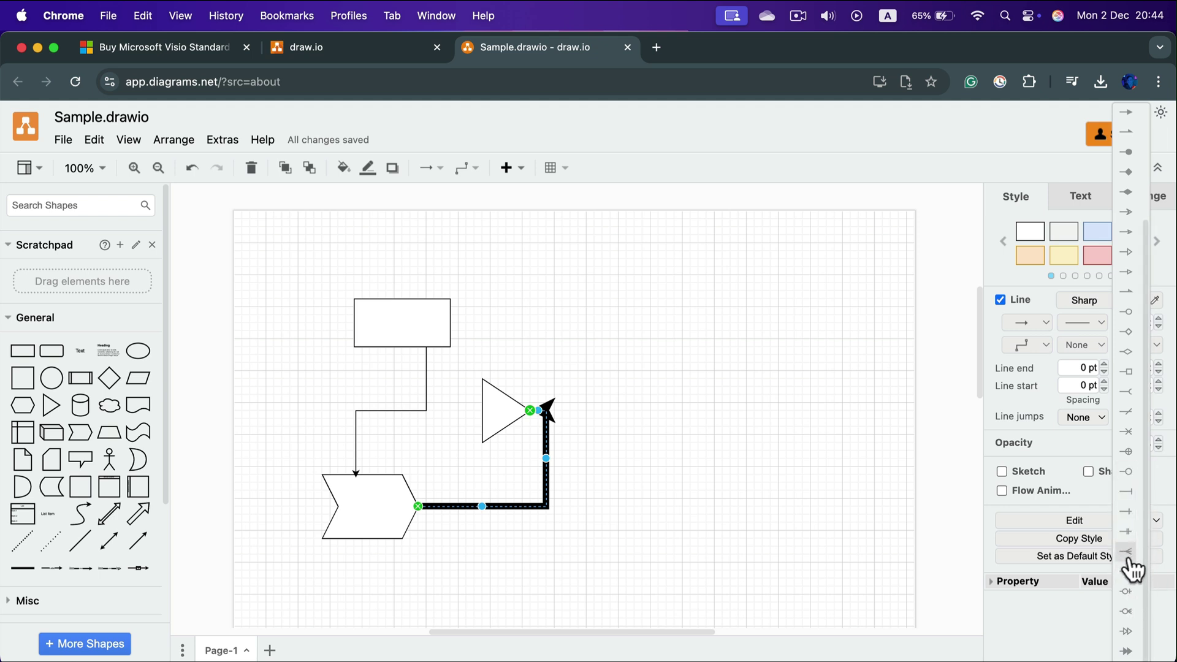
{"action": "left_click", "coordinate": [1129, 251]}
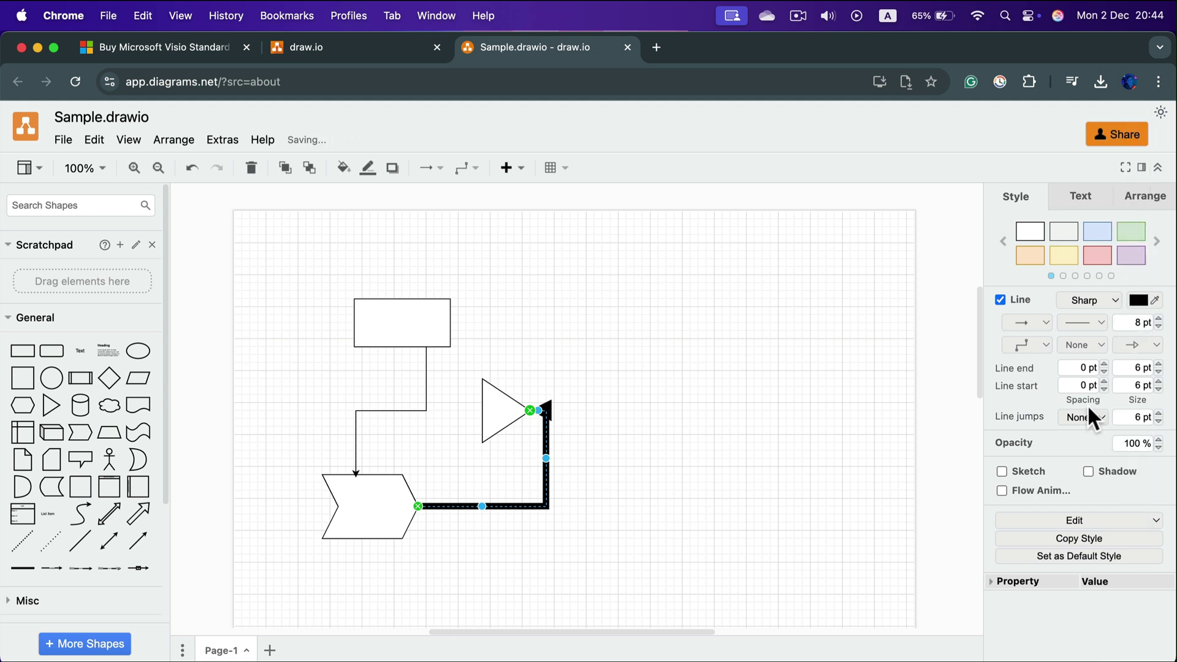
Make the connector dashed with a light red FF3333 line colour
{"action": "left_click", "coordinate": [1099, 321]}
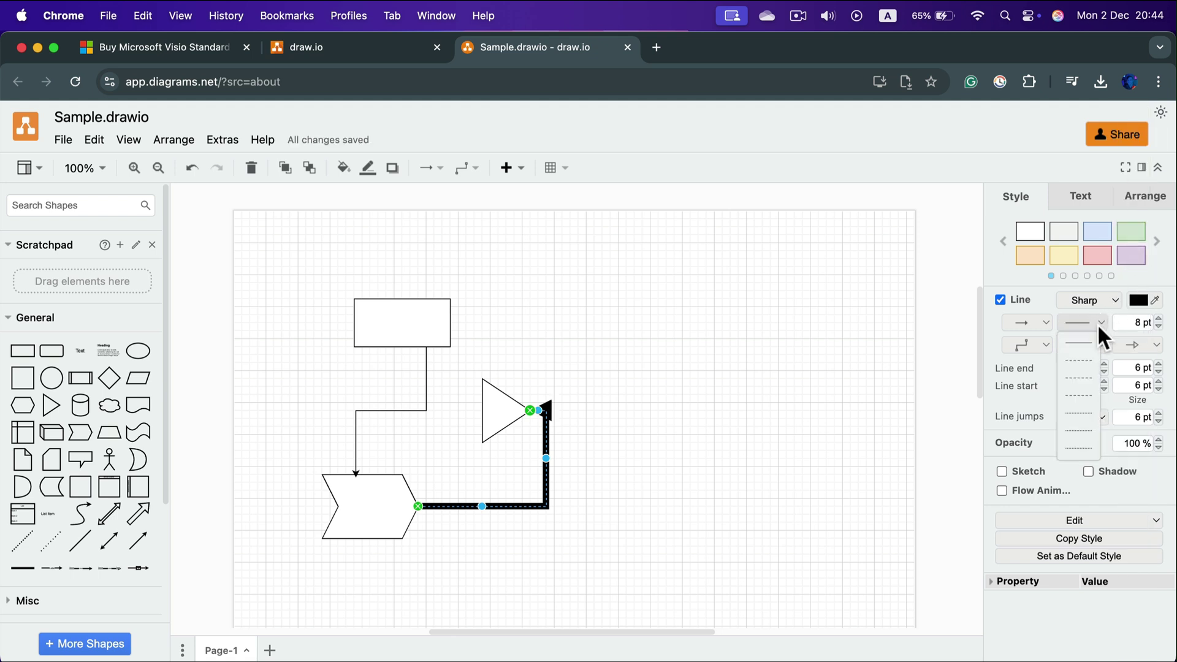
{"action": "left_click", "coordinate": [1089, 361]}
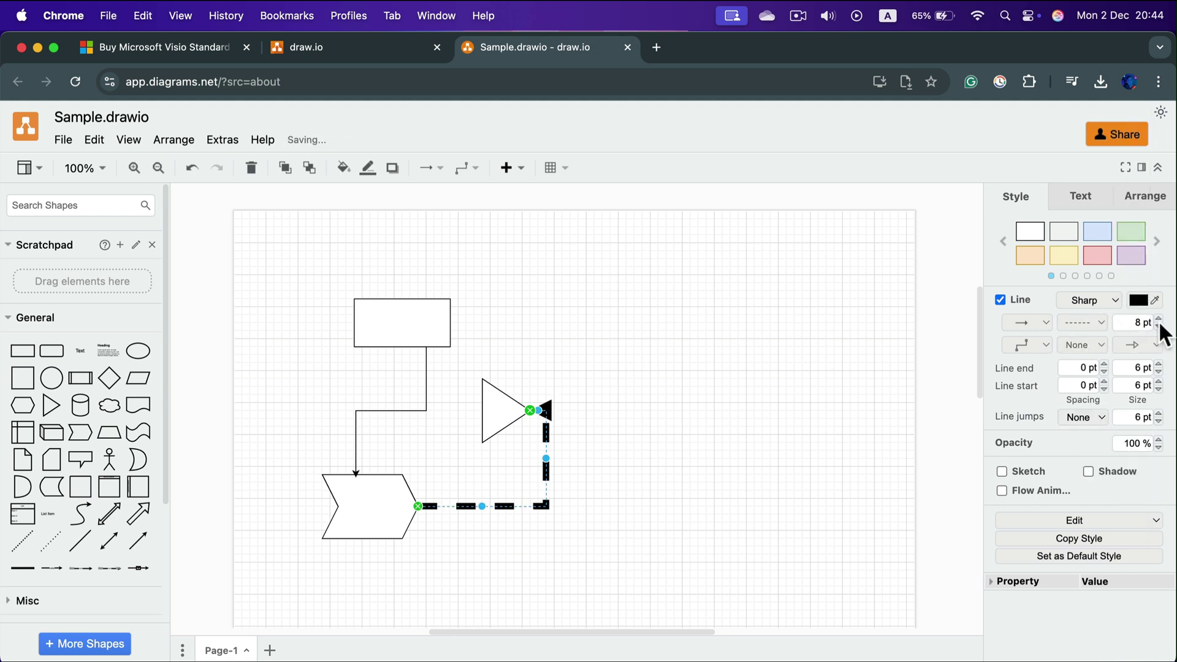
{"action": "left_click", "coordinate": [1135, 298]}
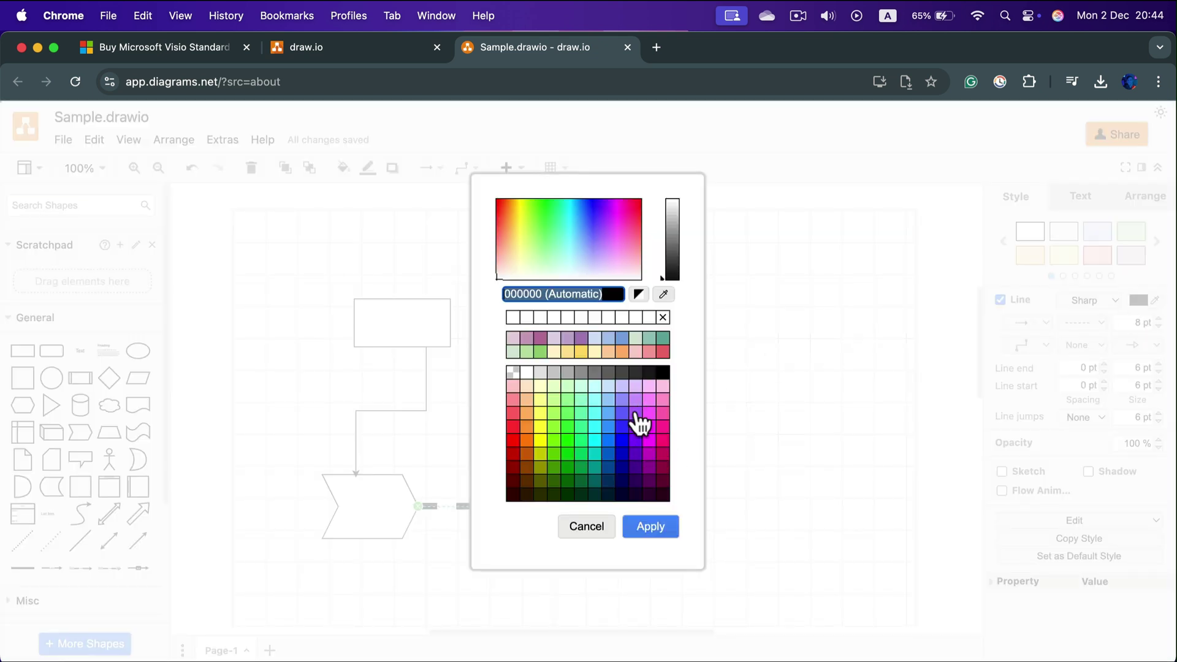
{"action": "left_click", "coordinate": [512, 427]}
{"action": "left_click", "coordinate": [637, 524]}
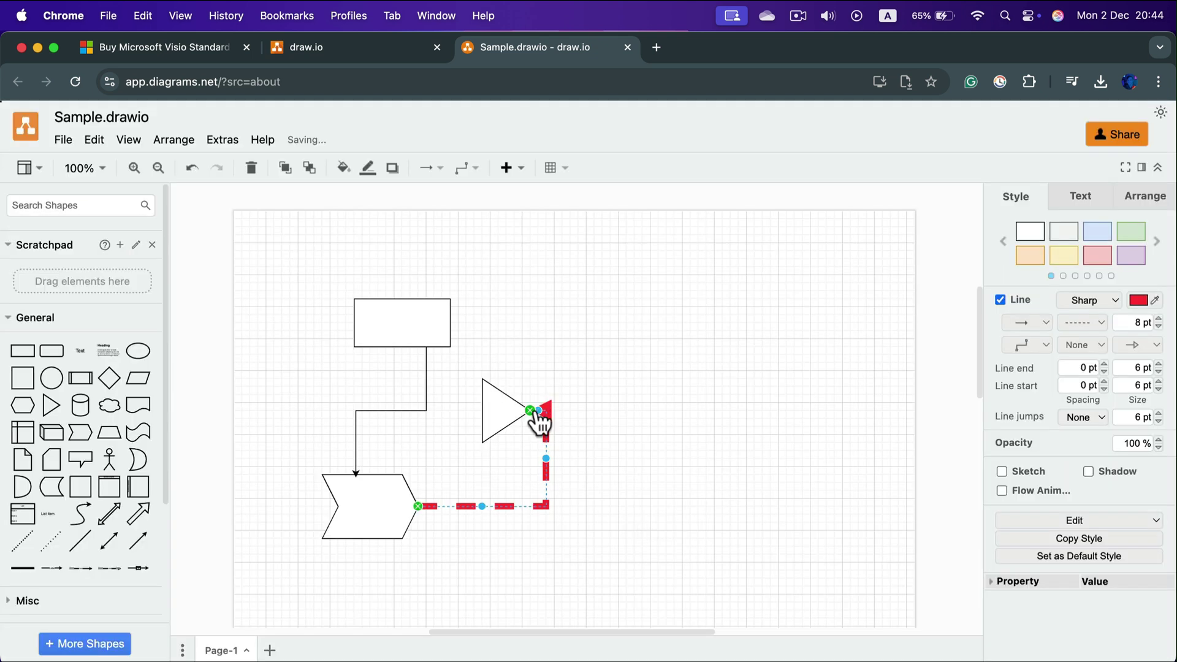
Move the triangle up and the step shape below-right of the rectangle, rerouting the connectors
{"action": "left_click", "coordinate": [634, 406]}
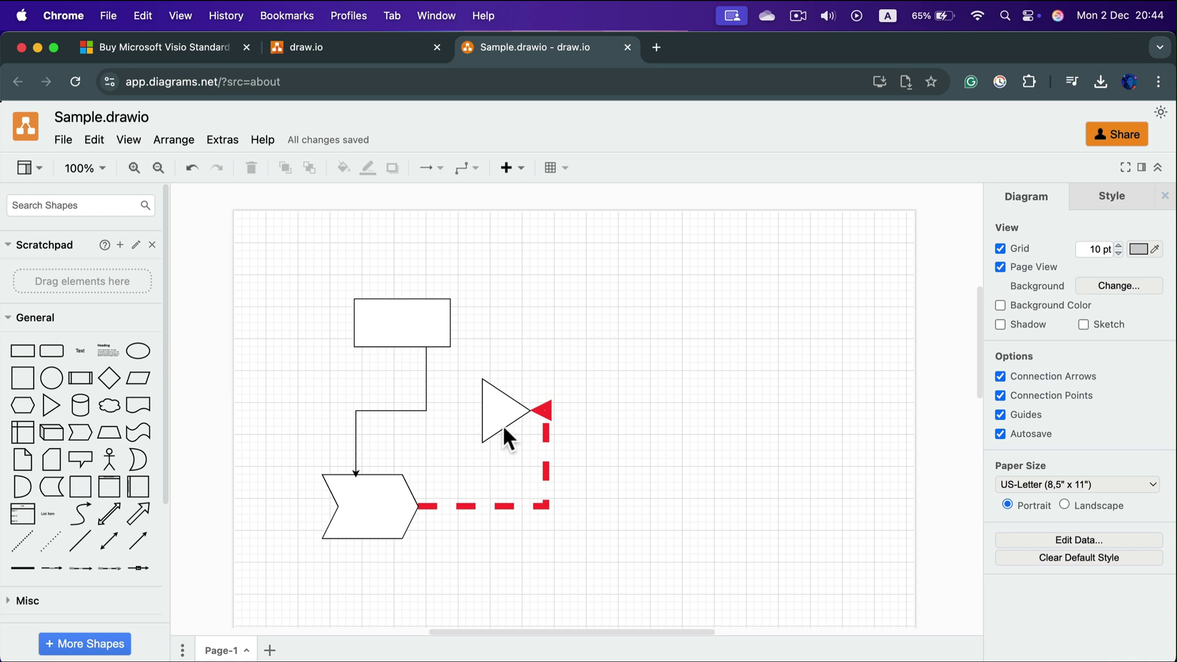
{"action": "left_click_drag", "start_coordinate": [504, 429], "coordinate": [674, 347]}
{"action": "left_click_drag", "start_coordinate": [394, 510], "coordinate": [551, 504]}
{"action": "left_click_drag", "start_coordinate": [688, 366], "coordinate": [579, 262]}
{"action": "left_click_drag", "start_coordinate": [554, 509], "coordinate": [585, 441]}
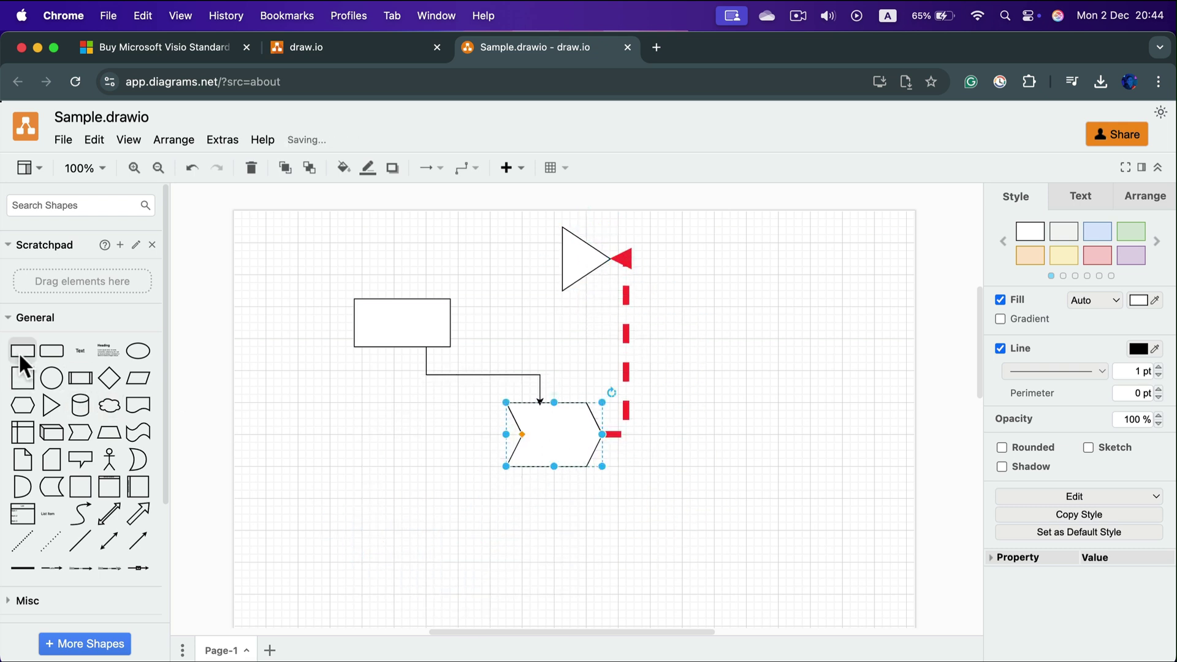
Collapse the General shape library in the sidebar
{"action": "scroll", "coordinate": [88, 411], "scroll_direction": "down", "scroll_amount": 3}
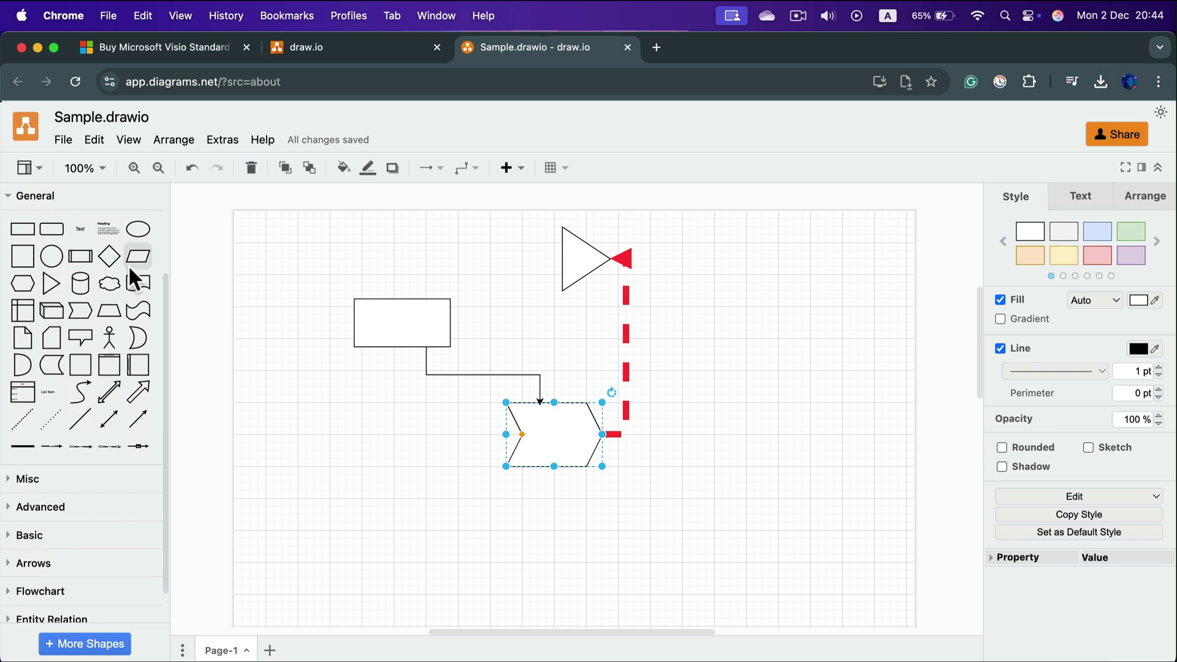
{"action": "scroll", "coordinate": [53, 340], "scroll_direction": "up", "scroll_amount": 3}
{"action": "left_click", "coordinate": [11, 317]}
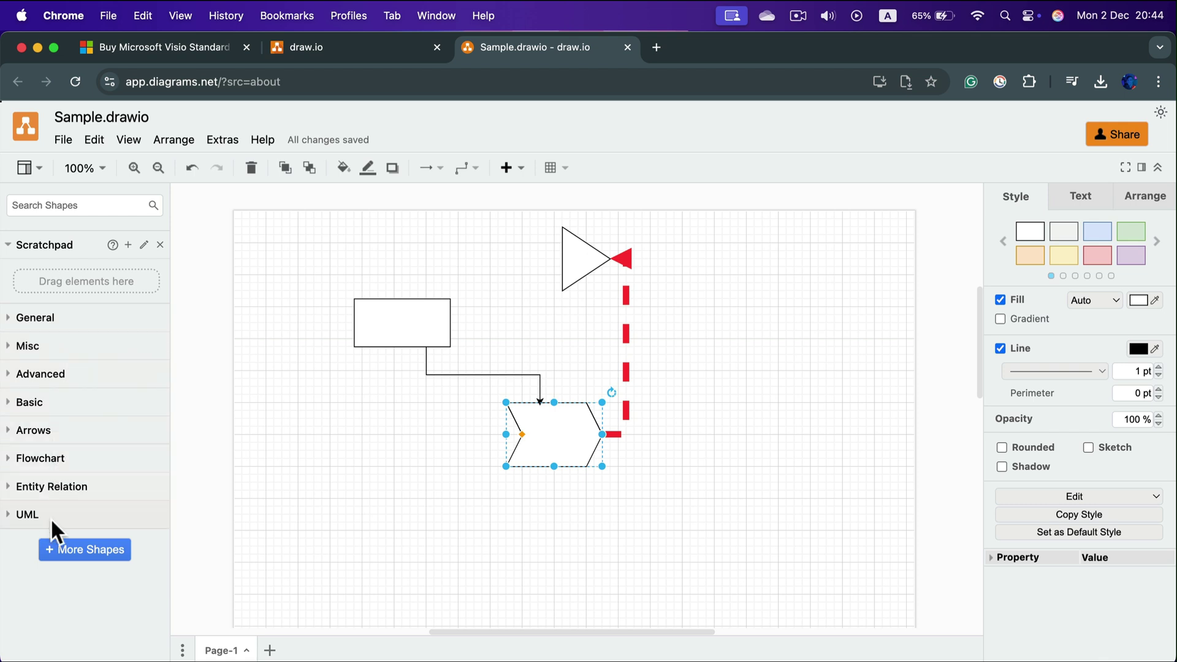
In More Shapes, preview Active Directory, AWS17 and AWS18, then tick AWS 2024
{"action": "left_click", "coordinate": [63, 550]}
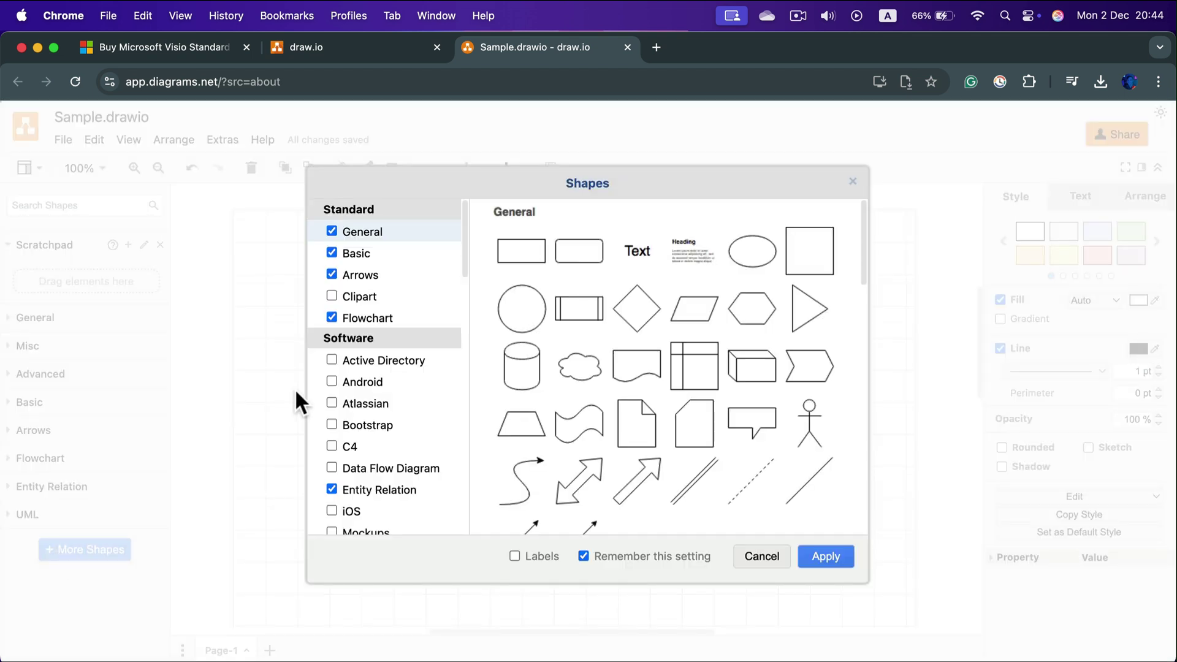
{"action": "left_click", "coordinate": [409, 363]}
{"action": "scroll", "coordinate": [428, 399], "scroll_direction": "down", "scroll_amount": 3}
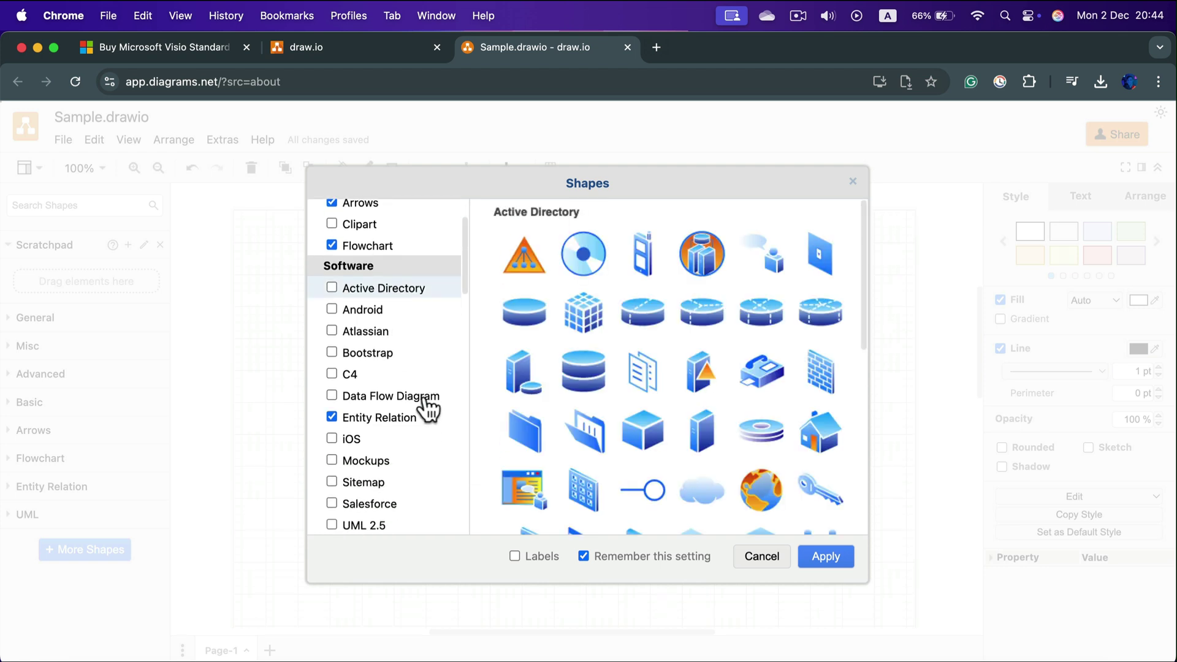
{"action": "scroll", "coordinate": [428, 409], "scroll_direction": "down", "scroll_amount": 8}
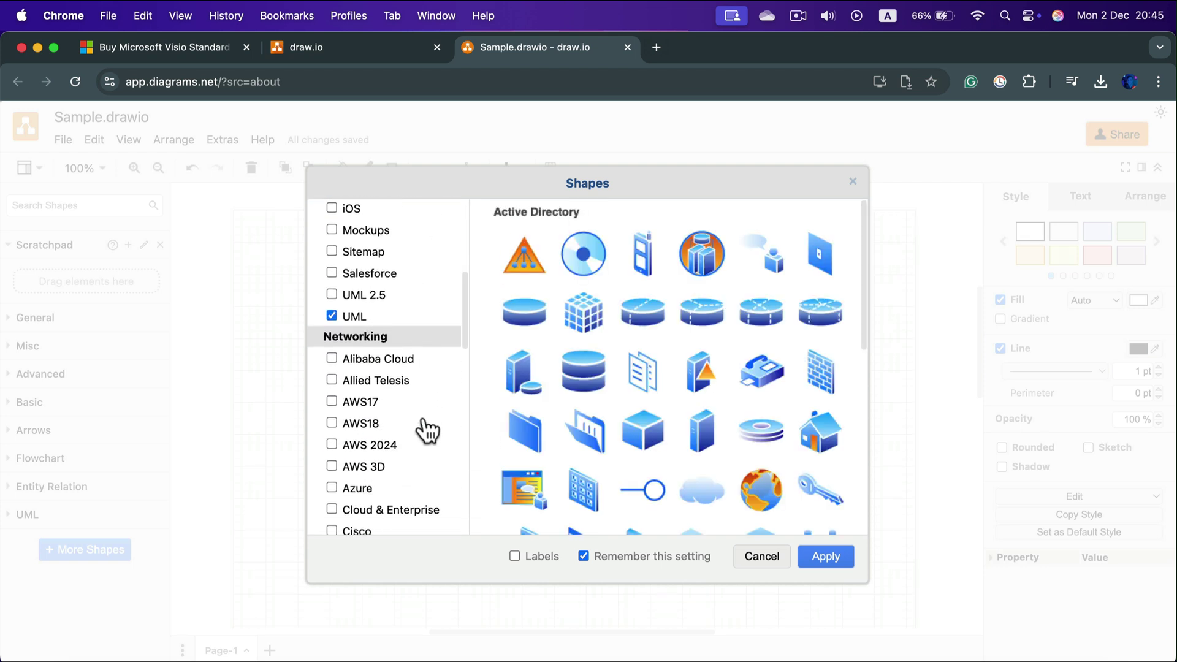
{"action": "left_click", "coordinate": [367, 403]}
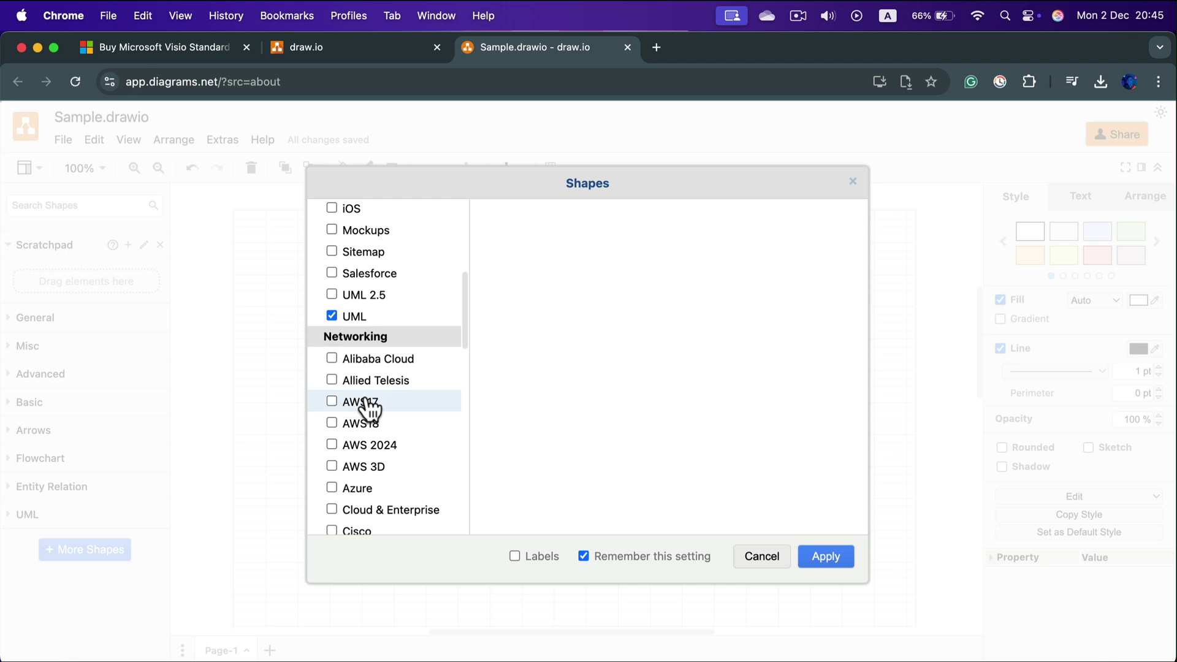
{"action": "left_click", "coordinate": [400, 424]}
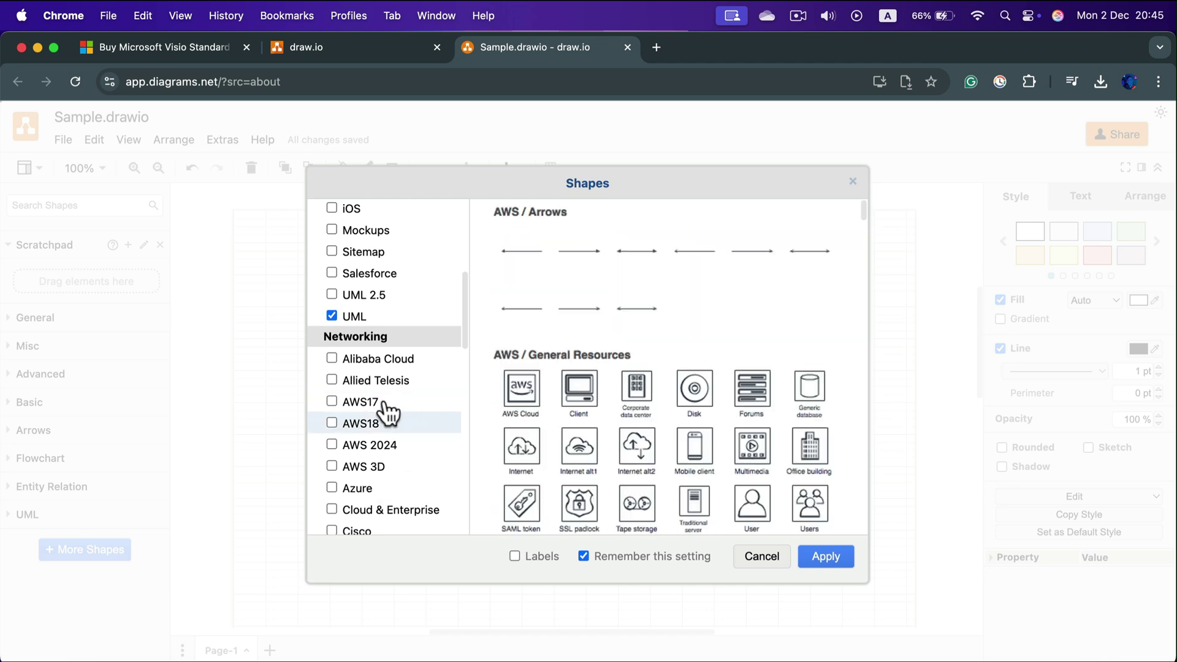
{"action": "left_click", "coordinate": [347, 447]}
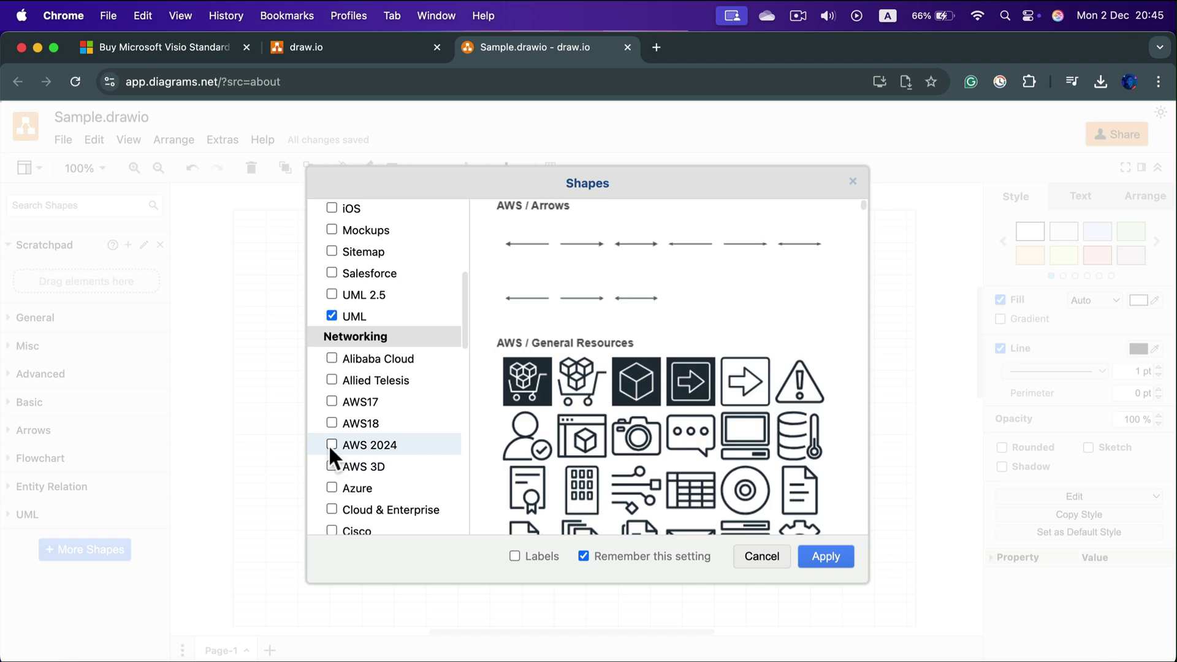
{"action": "left_click", "coordinate": [331, 445]}
Apply the AWS 2024 libraries and expand AWS / General Resources in the sidebar
{"action": "left_click", "coordinate": [825, 556]}
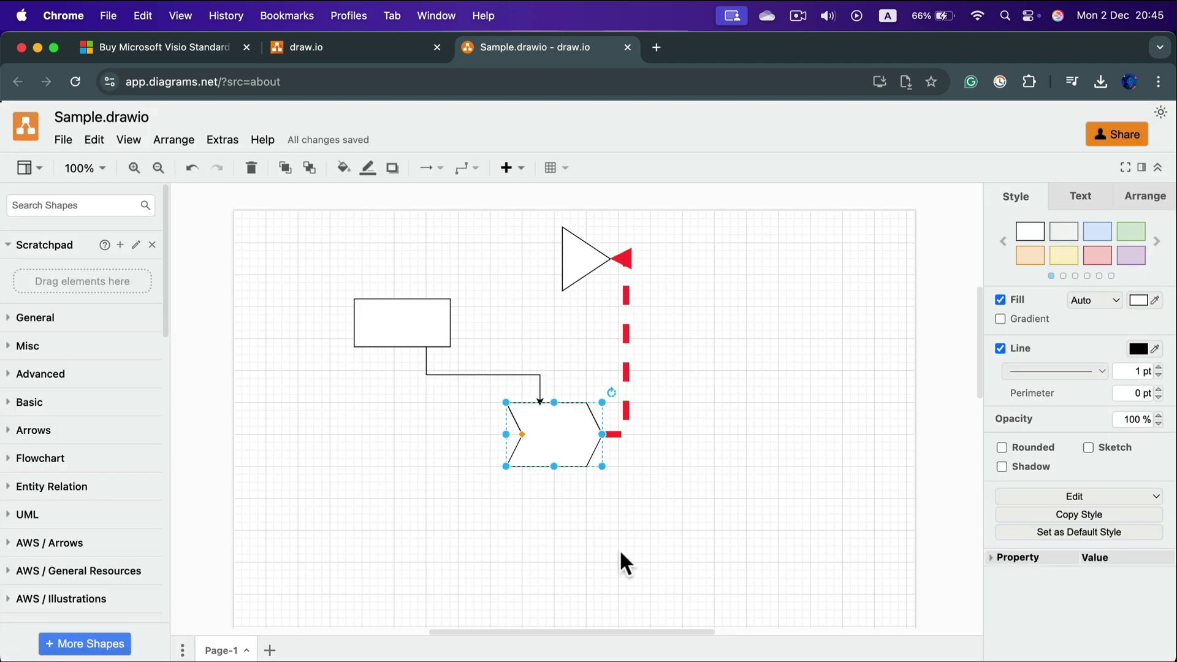
{"action": "scroll", "coordinate": [86, 472], "scroll_direction": "down", "scroll_amount": 1}
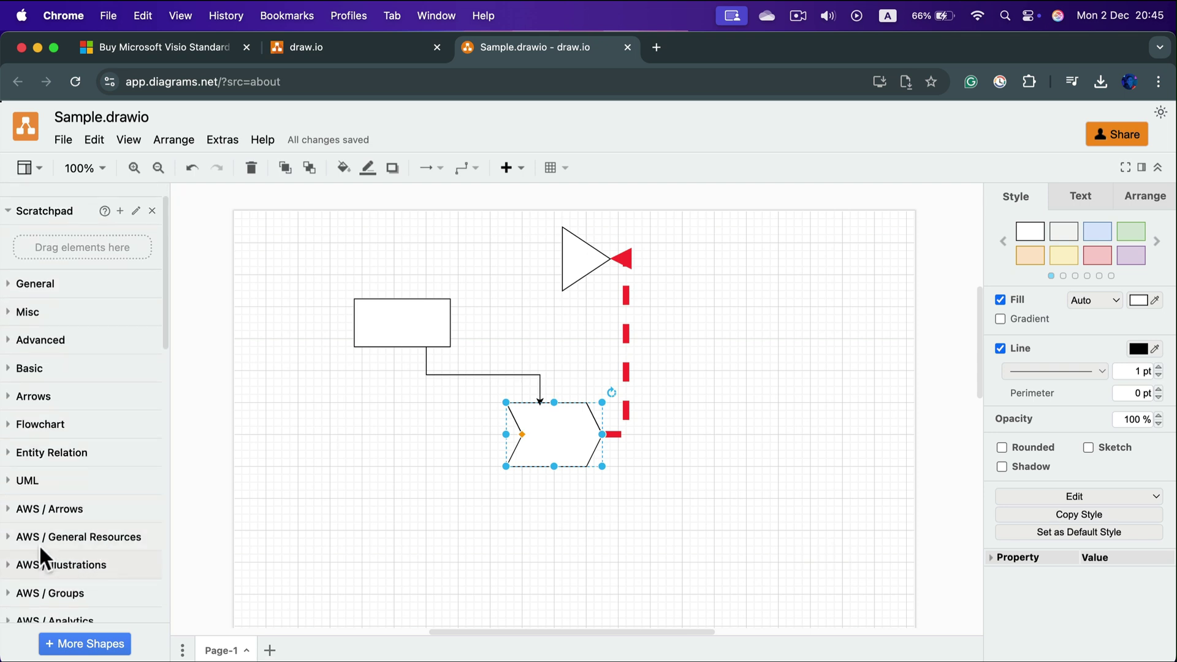
{"action": "left_click", "coordinate": [13, 539]}
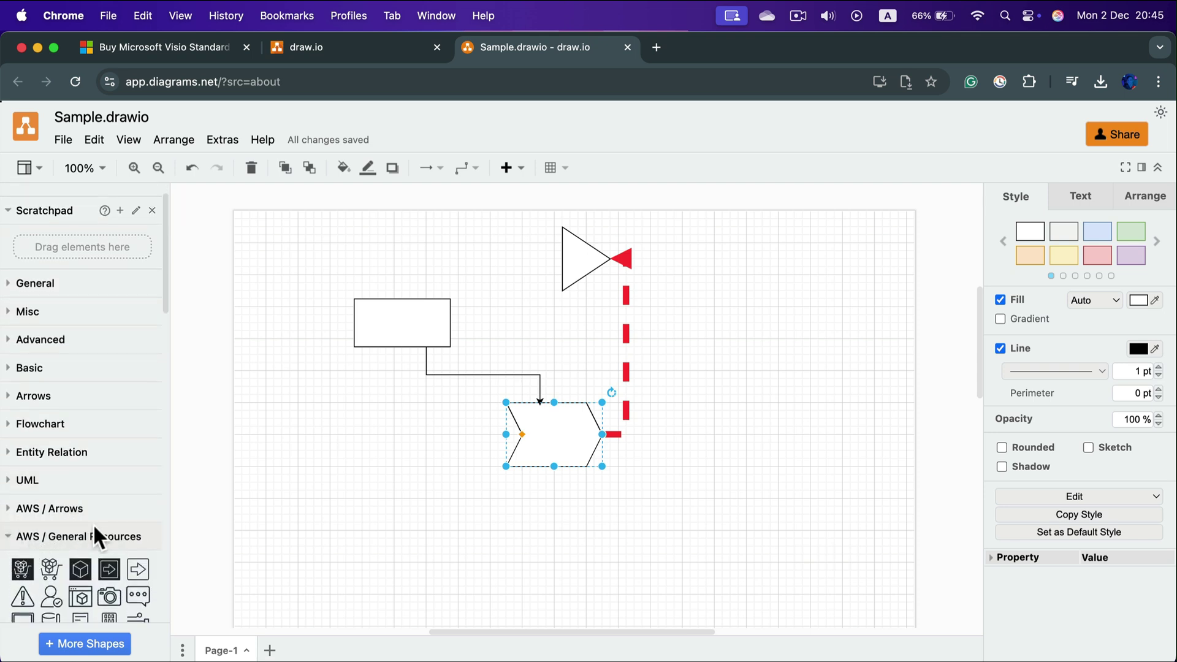
Place the alert sign, dark cube and shopping cart icons in a row on the canvas
{"action": "scroll", "coordinate": [117, 484], "scroll_direction": "down", "scroll_amount": 4}
{"action": "scroll", "coordinate": [126, 487], "scroll_direction": "down", "scroll_amount": 3}
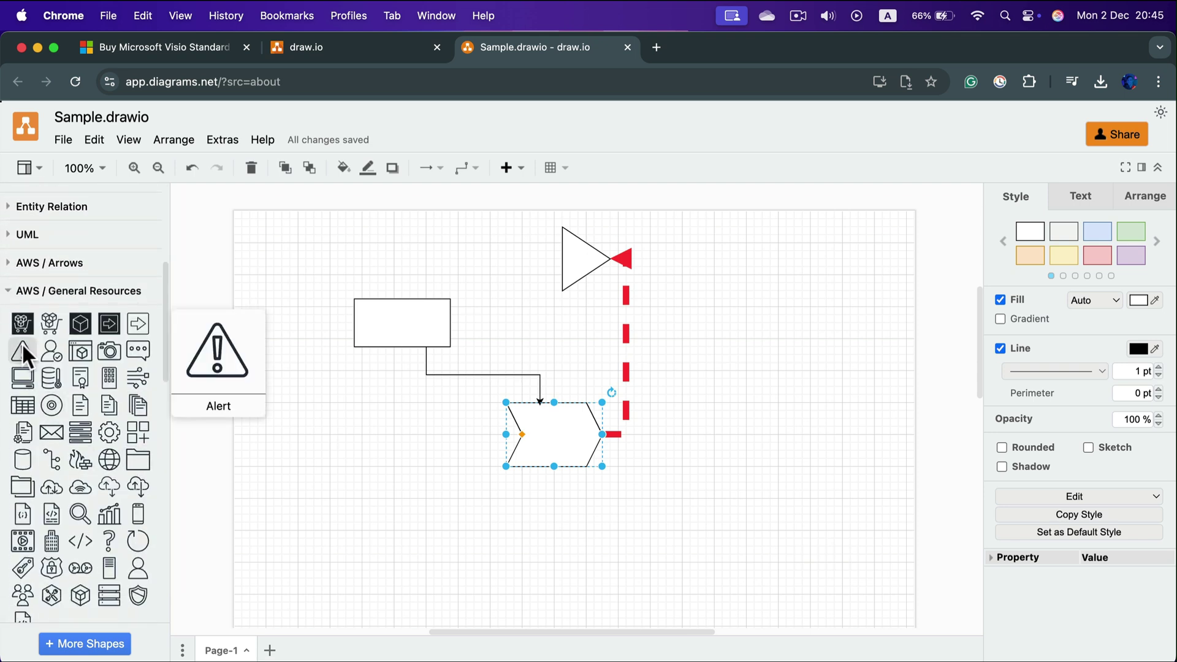
{"action": "left_click_drag", "start_coordinate": [22, 350], "coordinate": [391, 517]}
{"action": "left_click_drag", "start_coordinate": [80, 324], "coordinate": [582, 534]}
{"action": "mouse_move", "coordinate": [48, 334]}
{"action": "left_click_drag", "start_coordinate": [48, 334], "coordinate": [746, 528]}
{"action": "left_click", "coordinate": [742, 453]}
{"action": "scroll", "coordinate": [708, 459], "scroll_direction": "down", "scroll_amount": 3}
{"action": "scroll", "coordinate": [706, 455], "scroll_direction": "down", "scroll_amount": 2}
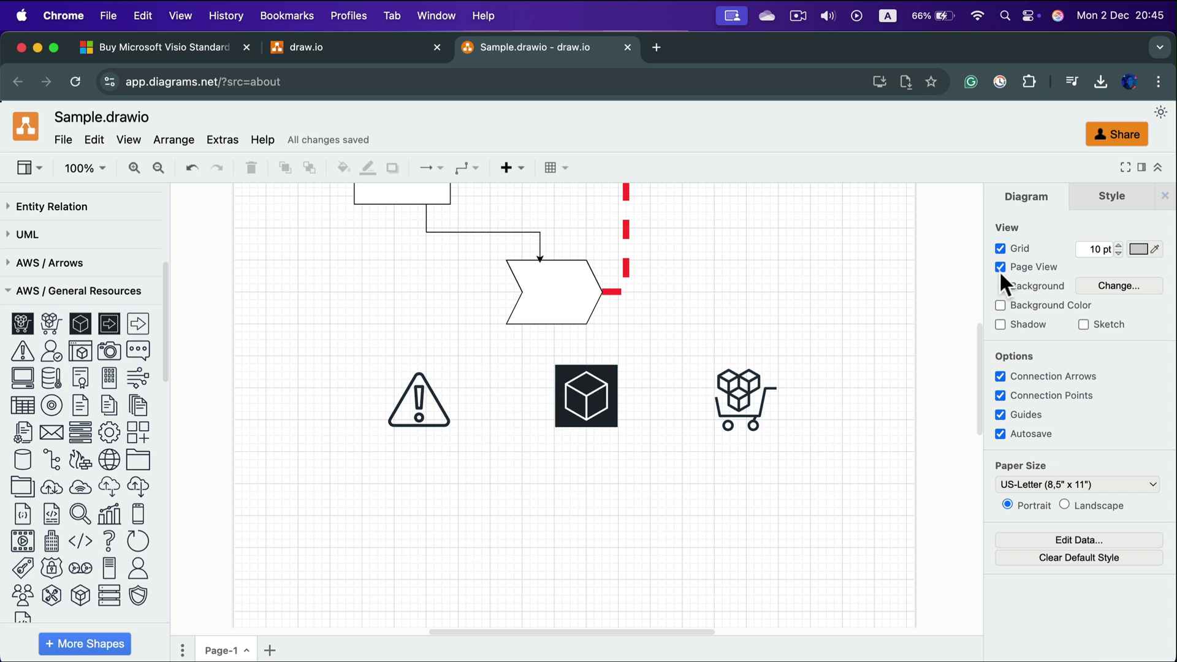
Set the background grid to 14 pt spacing with a light blue colour
{"action": "left_click", "coordinate": [1000, 248]}
{"action": "left_click", "coordinate": [1000, 248]}
{"action": "left_click", "coordinate": [1117, 245]}
{"action": "left_click", "coordinate": [1117, 245]}
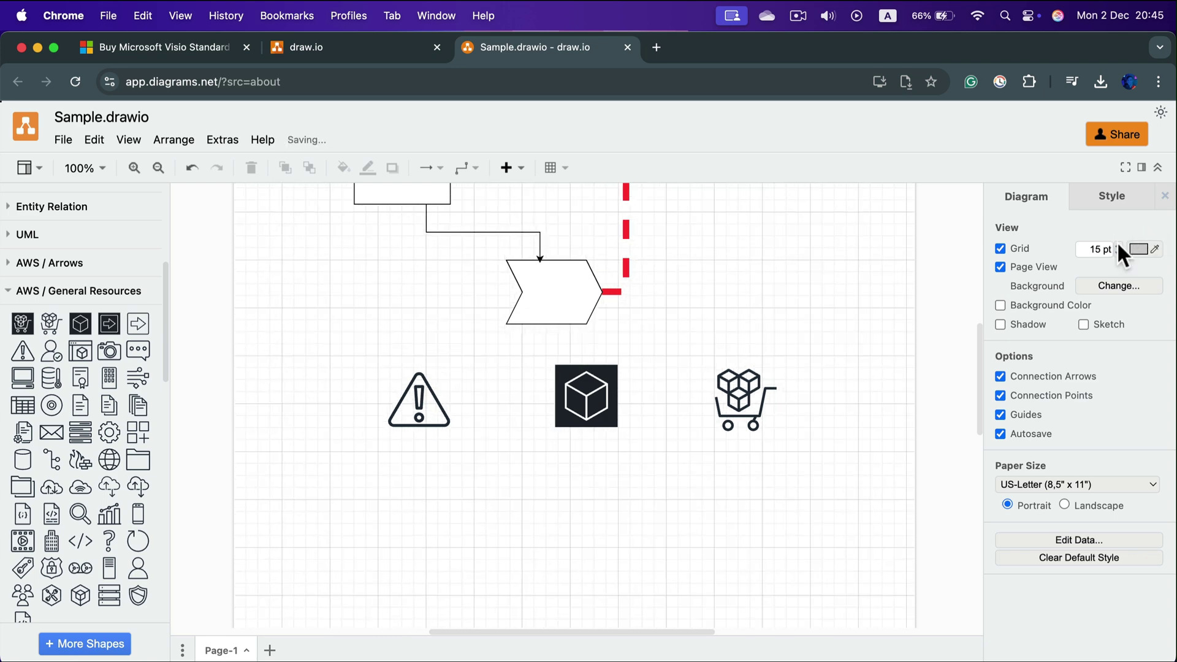
{"action": "left_click", "coordinate": [1118, 252]}
{"action": "left_click", "coordinate": [1140, 248]}
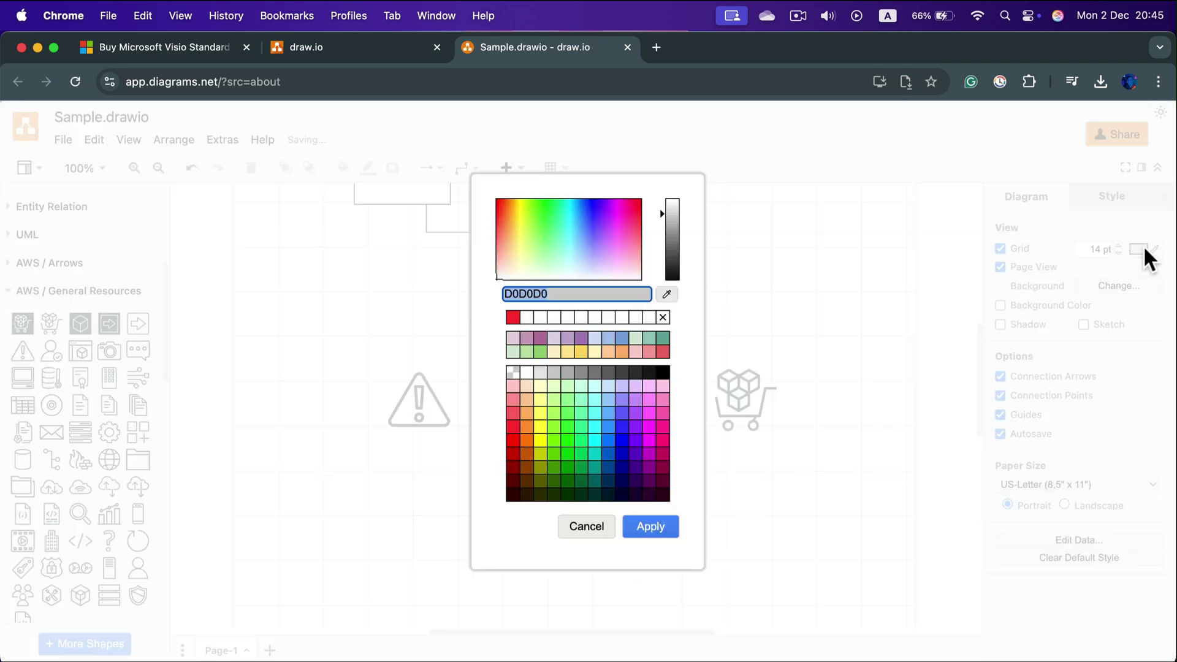
{"action": "left_click", "coordinate": [607, 388]}
{"action": "left_click", "coordinate": [651, 527]}
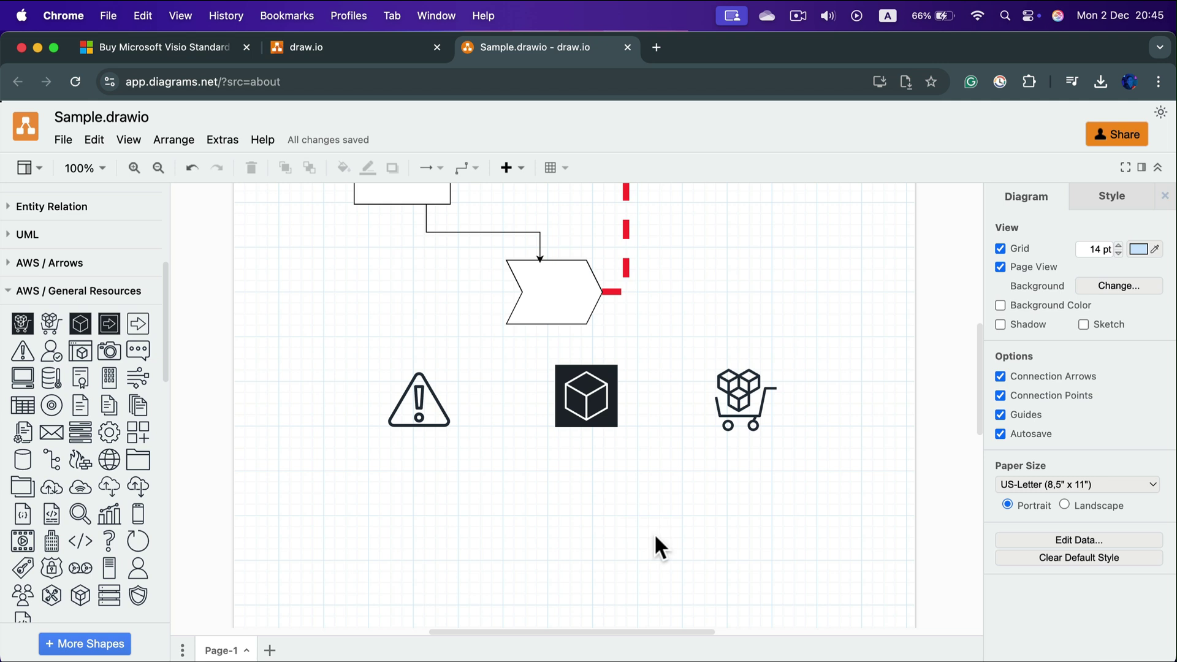
Turn the grid off while keeping Page View enabled
{"action": "left_click", "coordinate": [1001, 246]}
{"action": "left_click", "coordinate": [1000, 267]}
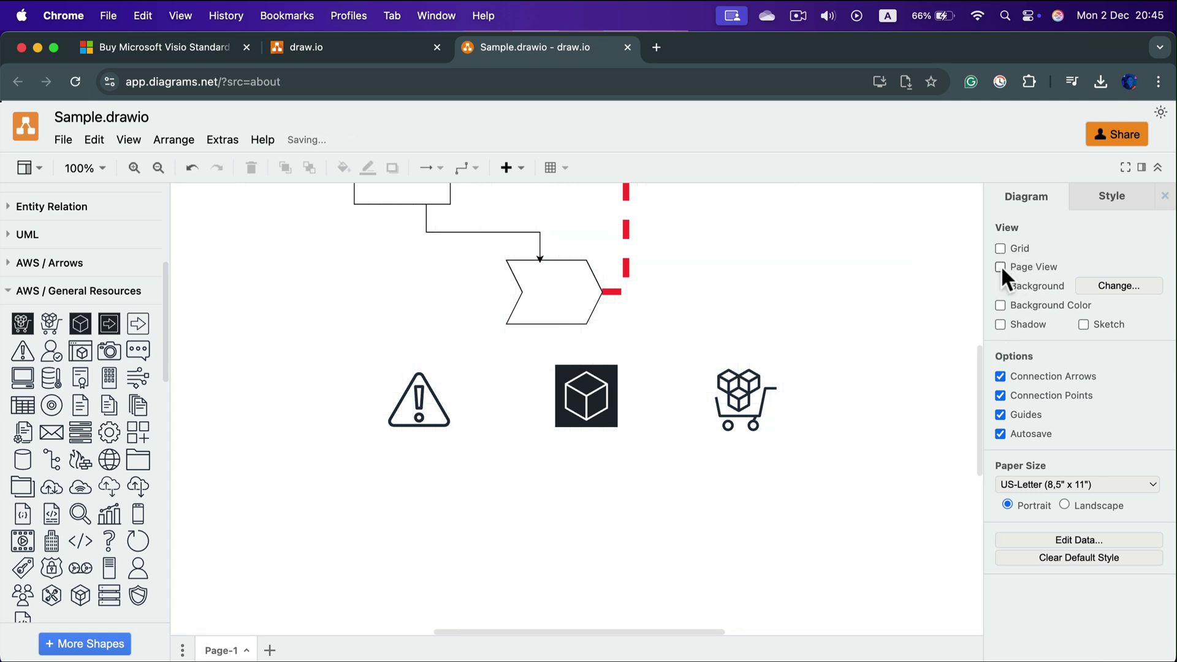
{"action": "left_click", "coordinate": [1001, 267]}
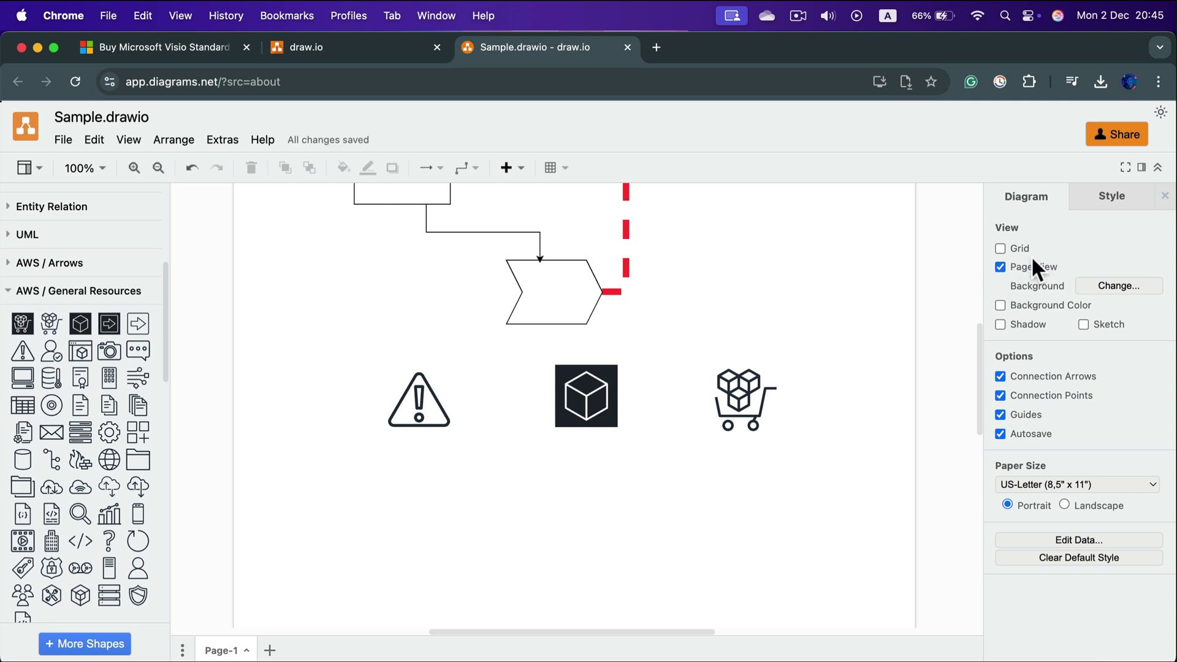
Move the shopping-cart icon beside the dark cube and review its Text and Arrange settings
{"action": "left_click", "coordinate": [752, 408]}
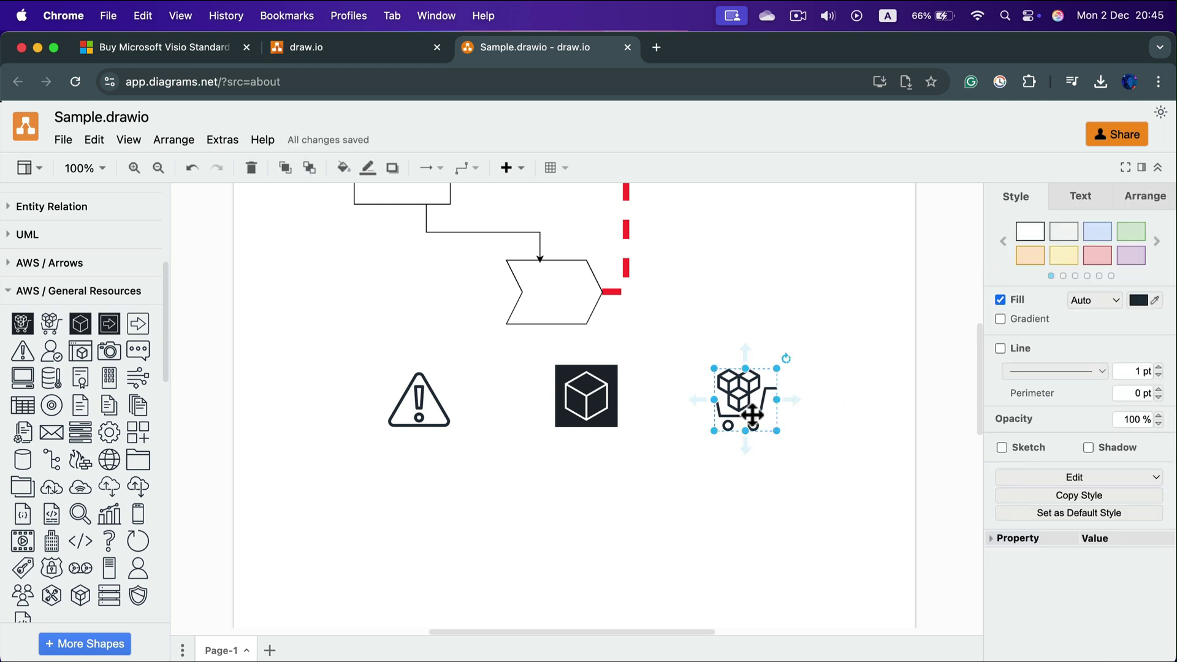
{"action": "left_click_drag", "start_coordinate": [754, 407], "coordinate": [910, 395]}
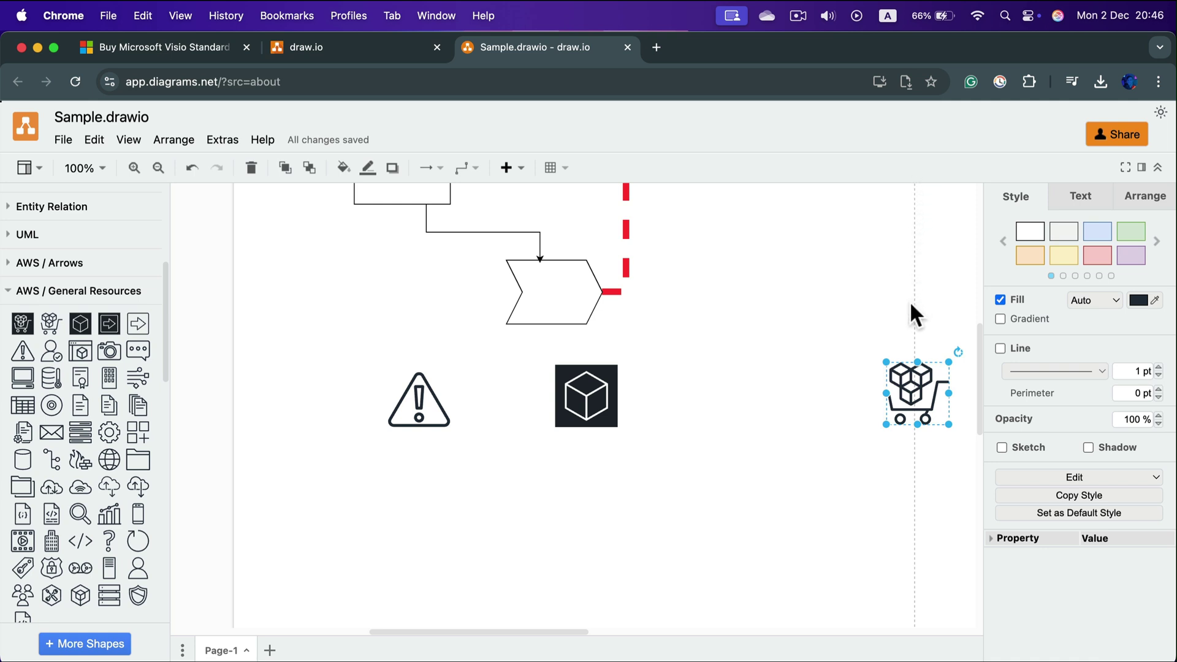
{"action": "left_click_drag", "start_coordinate": [914, 392], "coordinate": [717, 396]}
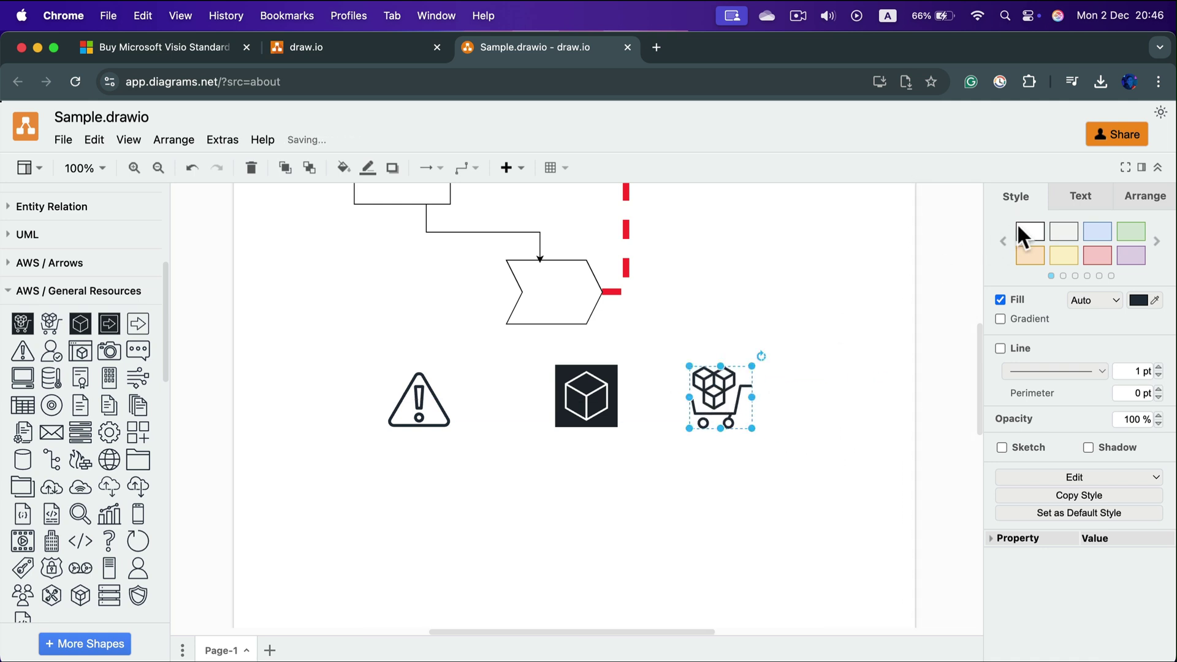
{"action": "left_click", "coordinate": [1080, 198]}
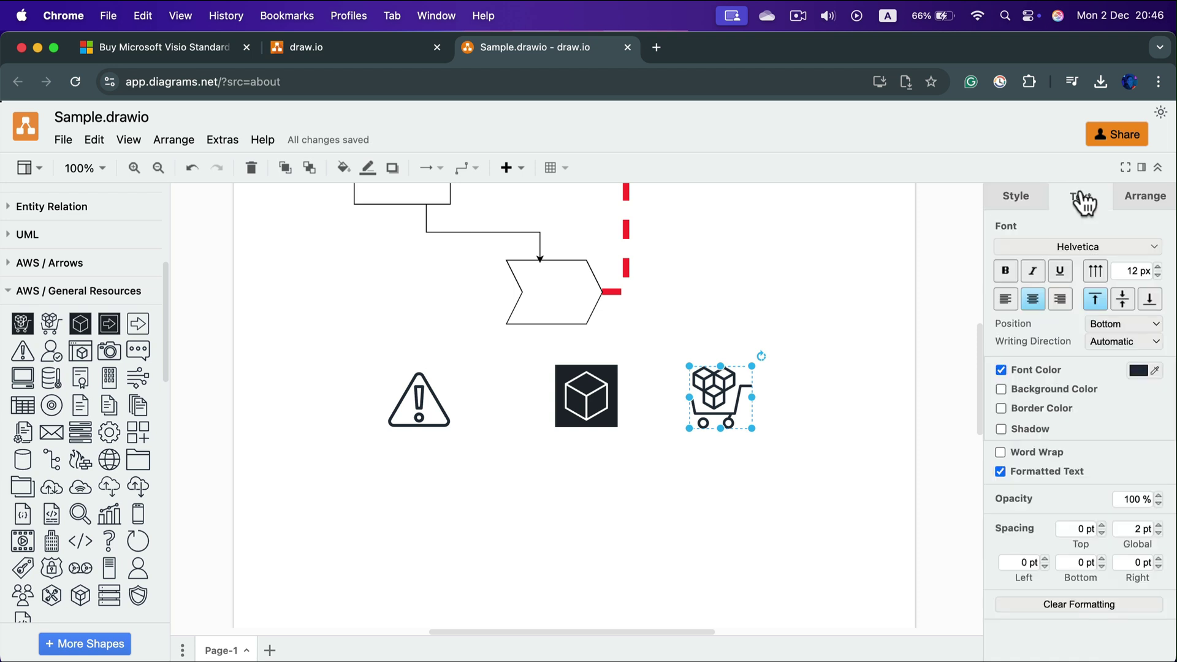
{"action": "left_click", "coordinate": [1150, 197]}
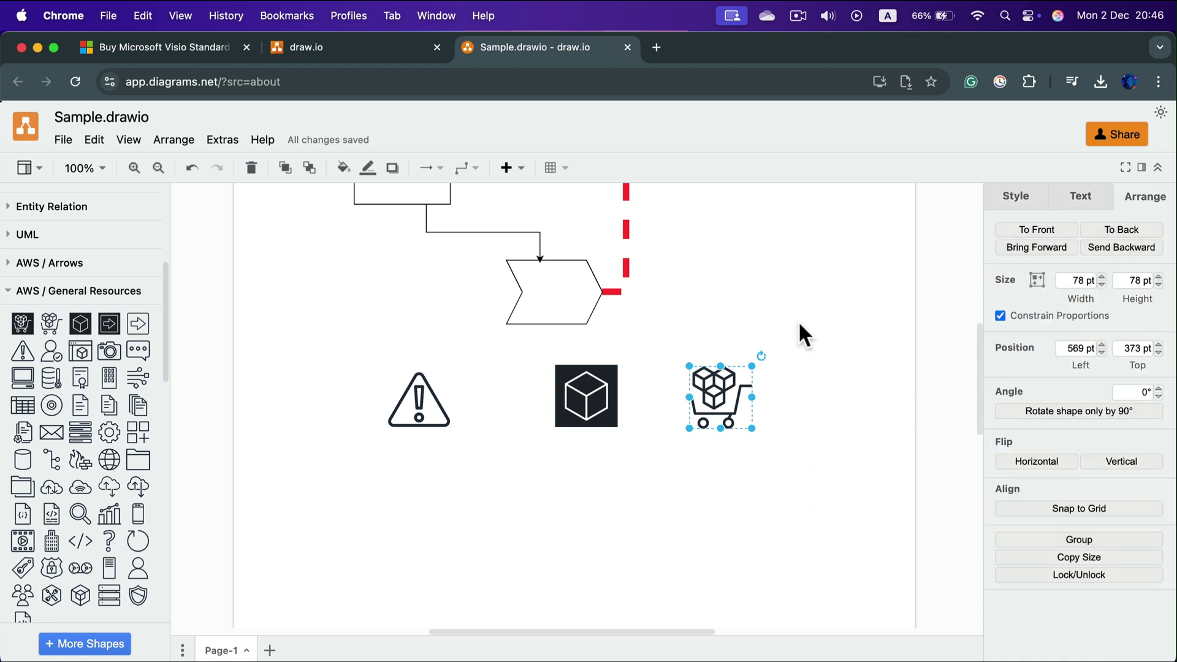
{"action": "left_click", "coordinate": [1018, 197]}
Insert a 3x4 table with one shortened row, upper right above the shopping cart icon
{"action": "left_click", "coordinate": [808, 286]}
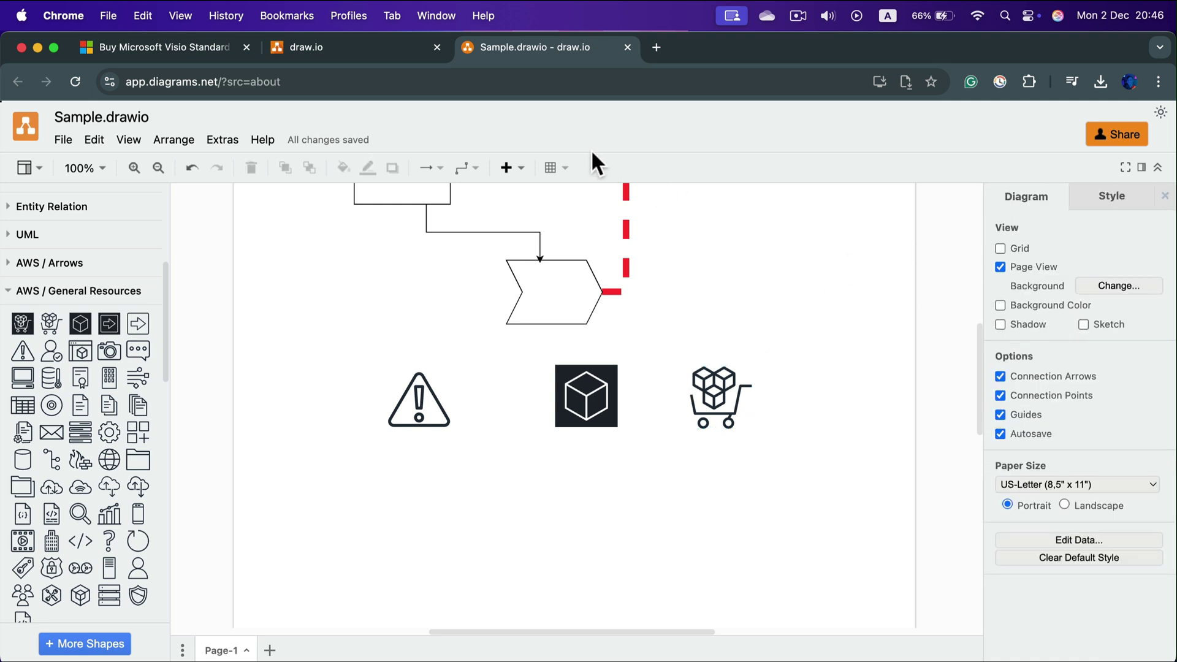
{"action": "left_click", "coordinate": [561, 168]}
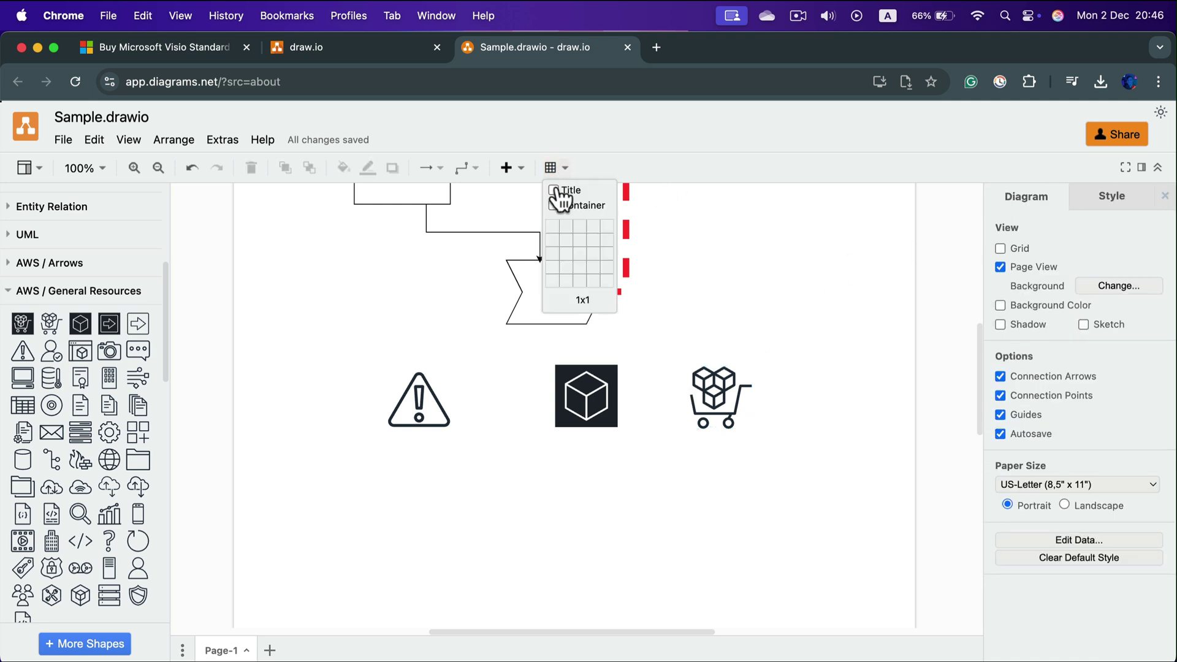
{"action": "left_click", "coordinate": [579, 268]}
{"action": "left_click_drag", "start_coordinate": [575, 406], "coordinate": [815, 203]}
{"action": "scroll", "coordinate": [796, 377], "scroll_direction": "up", "scroll_amount": 5}
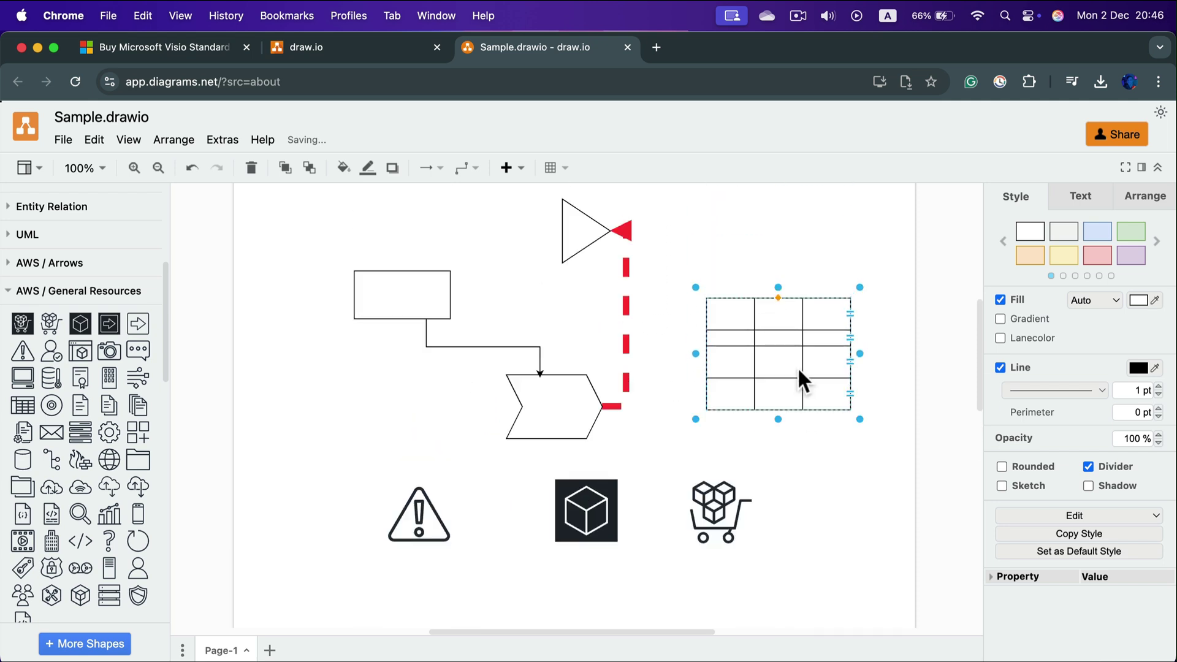
{"action": "scroll", "coordinate": [791, 368], "scroll_direction": "down", "scroll_amount": 1}
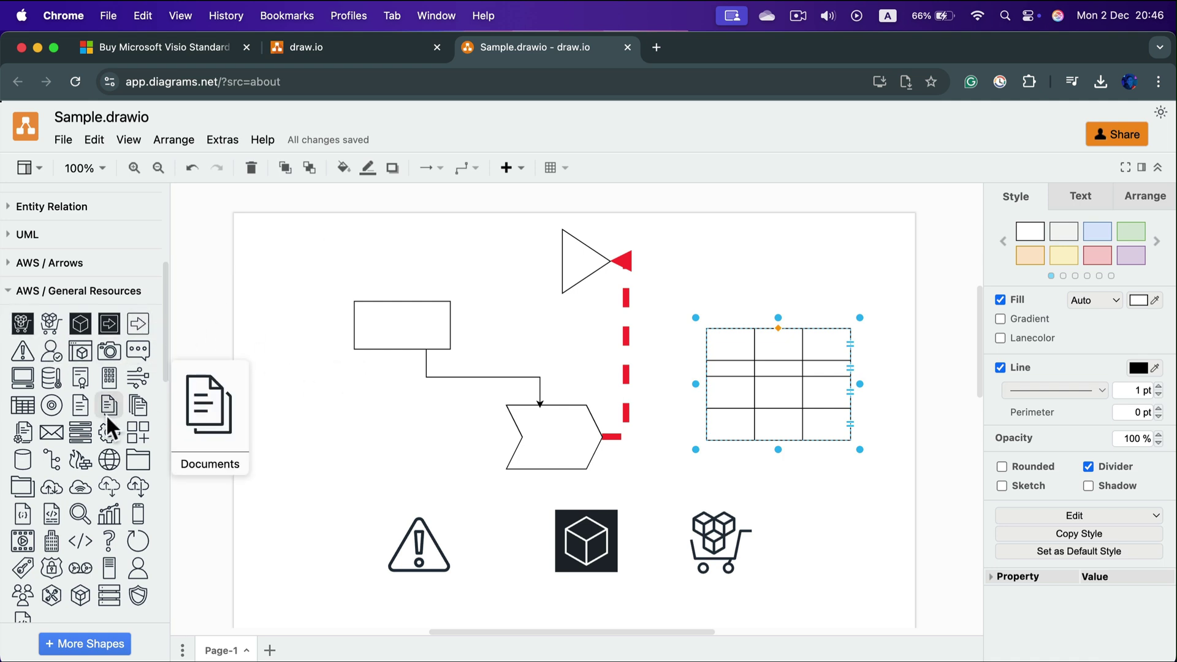
{"action": "scroll", "coordinate": [105, 414], "scroll_direction": "down", "scroll_amount": 5}
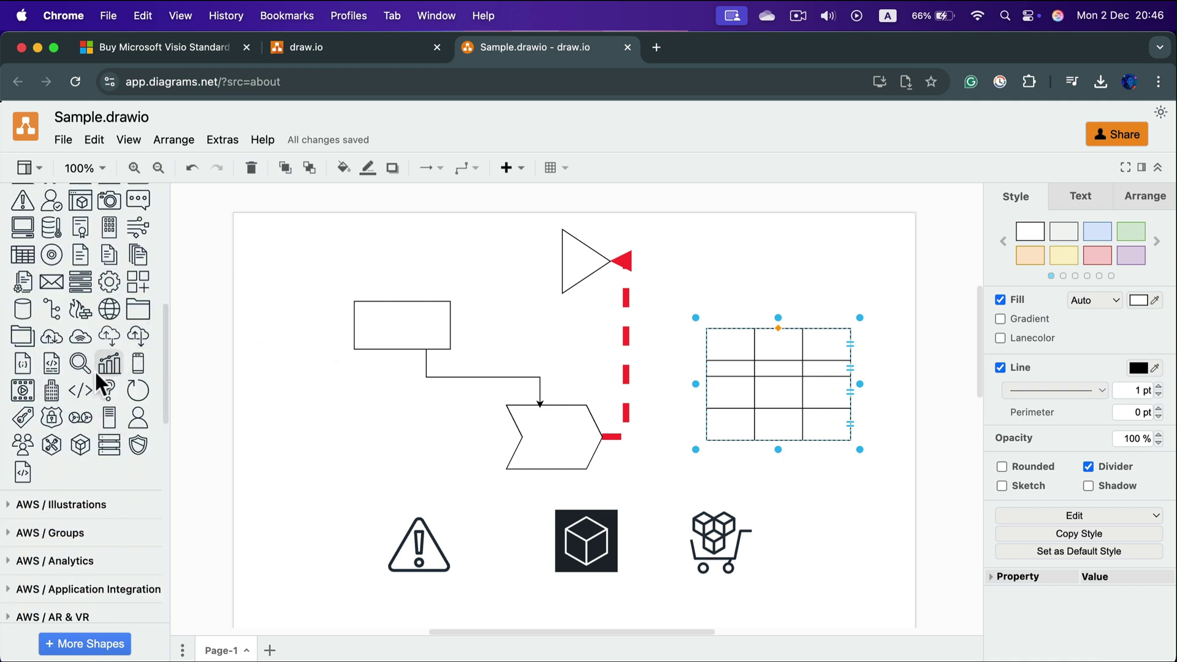
{"action": "scroll", "coordinate": [310, 245], "scroll_direction": "up", "scroll_amount": 1}
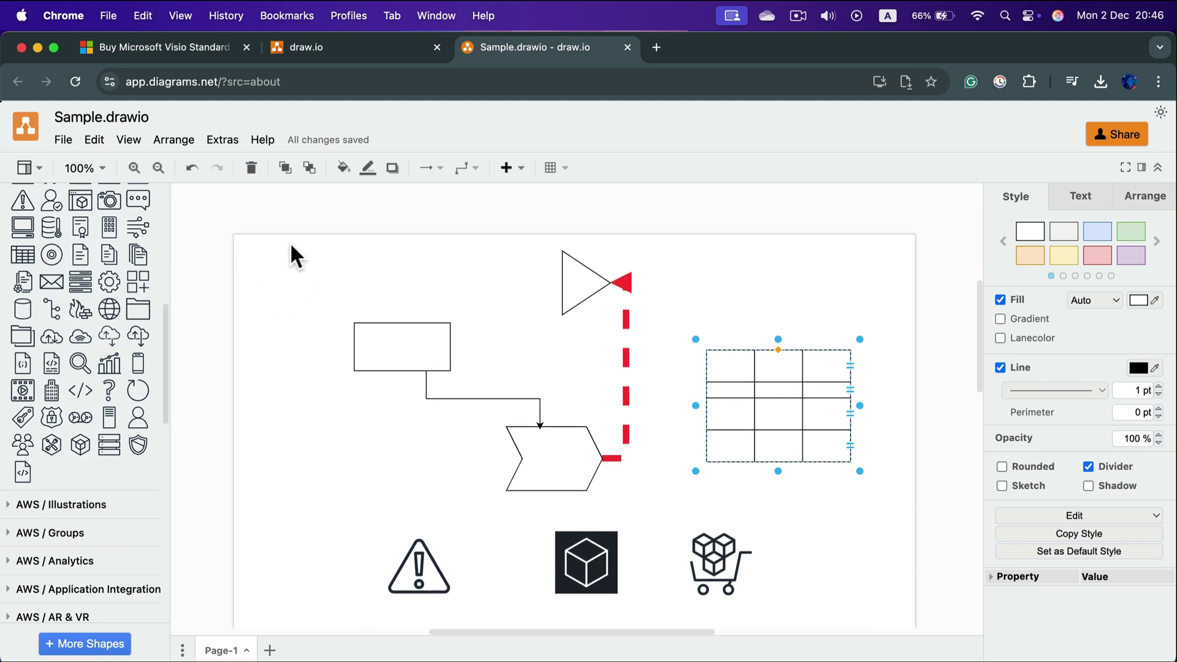
{"action": "scroll", "coordinate": [288, 248], "scroll_direction": "down", "scroll_amount": 1}
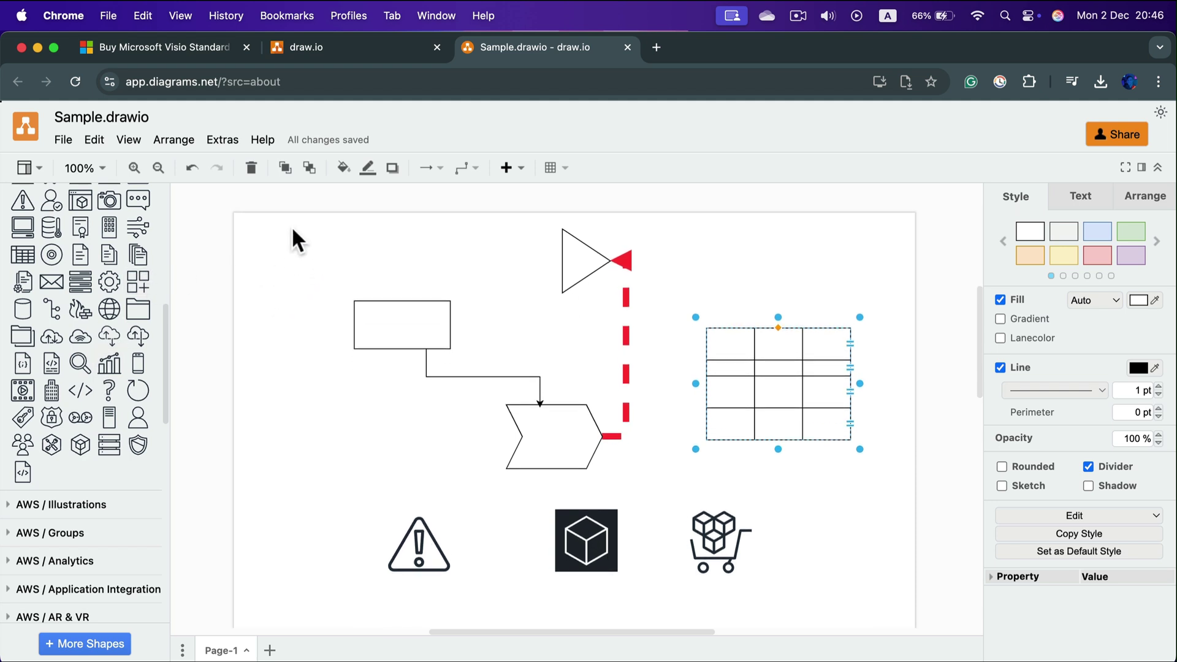